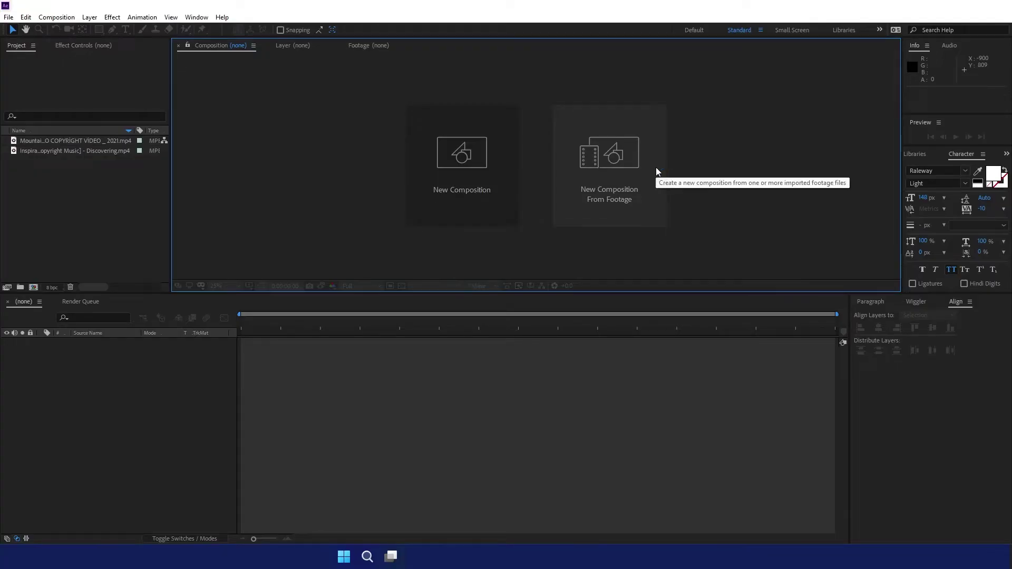
Make a new composition named 'text' at HDTV 1080 25 fps, 40 seconds long, with a black background.
{"action": "left_click", "coordinate": [447, 178]}
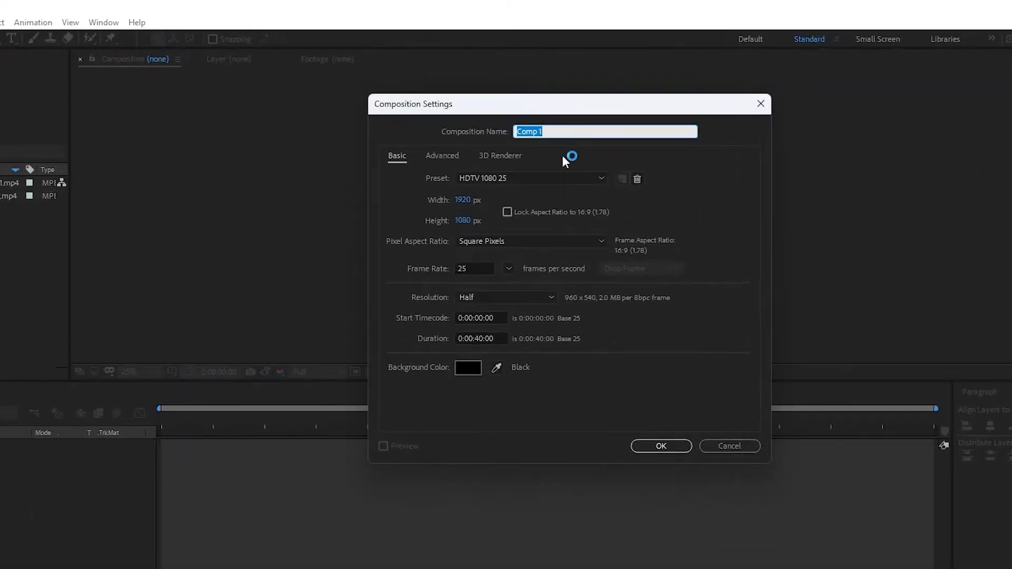
{"action": "type", "text": "text"}
{"action": "left_click", "coordinate": [471, 369]}
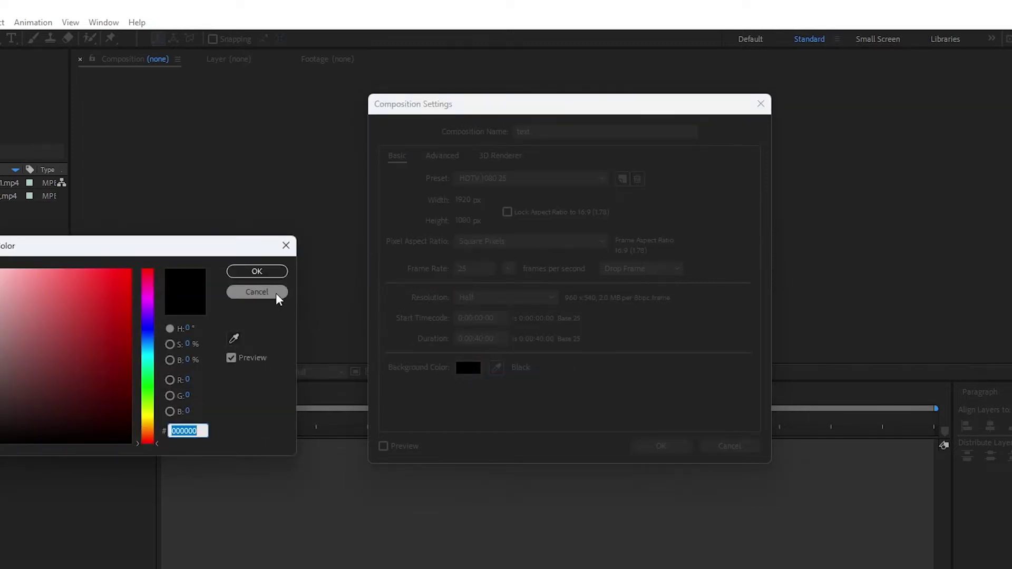
{"action": "left_click", "coordinate": [278, 295]}
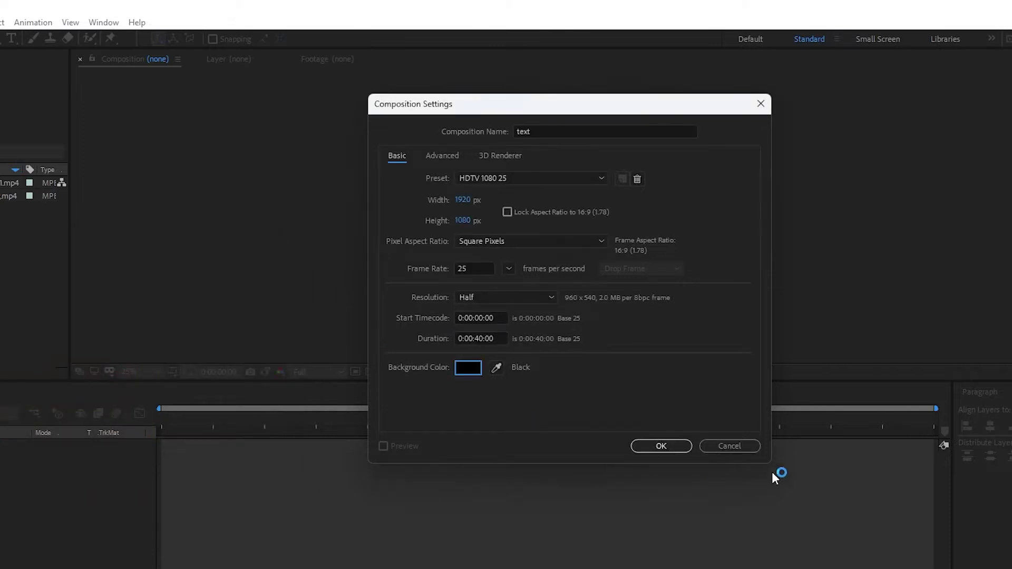
{"action": "left_click", "coordinate": [666, 447]}
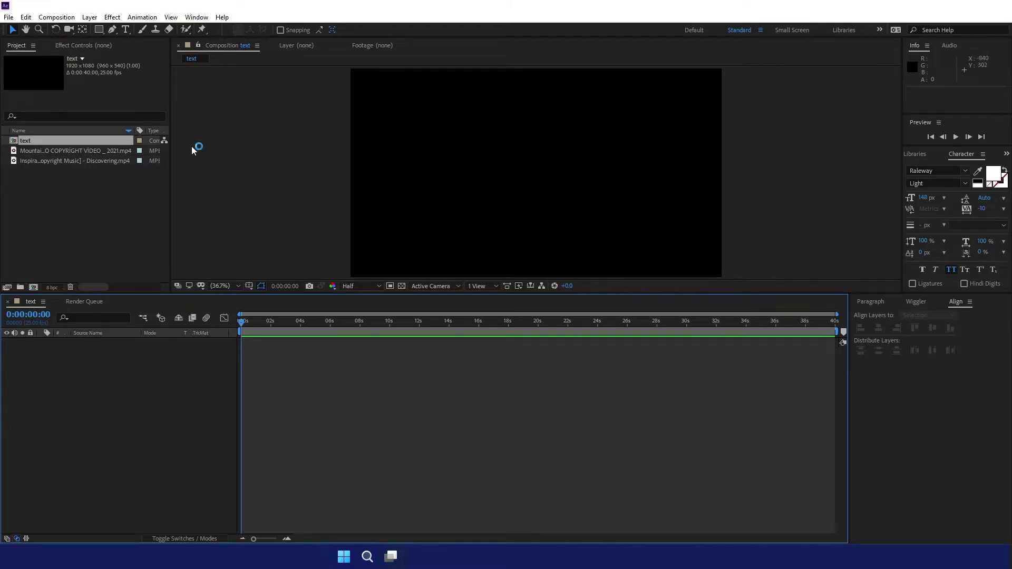
Add a 'SMOOTH TEXT' title layer and centre it horizontally and vertically in the composition.
{"action": "left_click", "coordinate": [125, 30]}
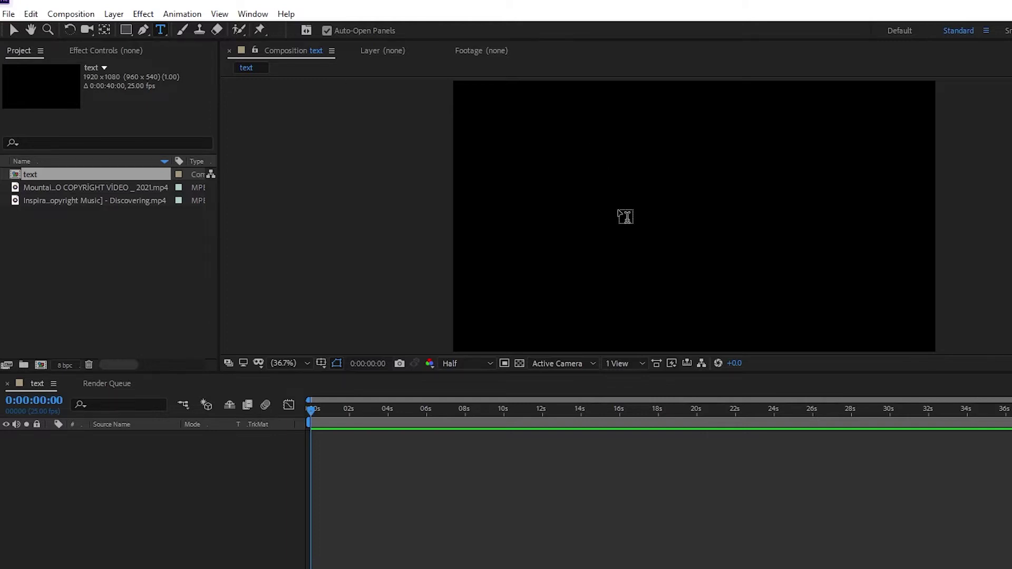
{"action": "left_click", "coordinate": [619, 208]}
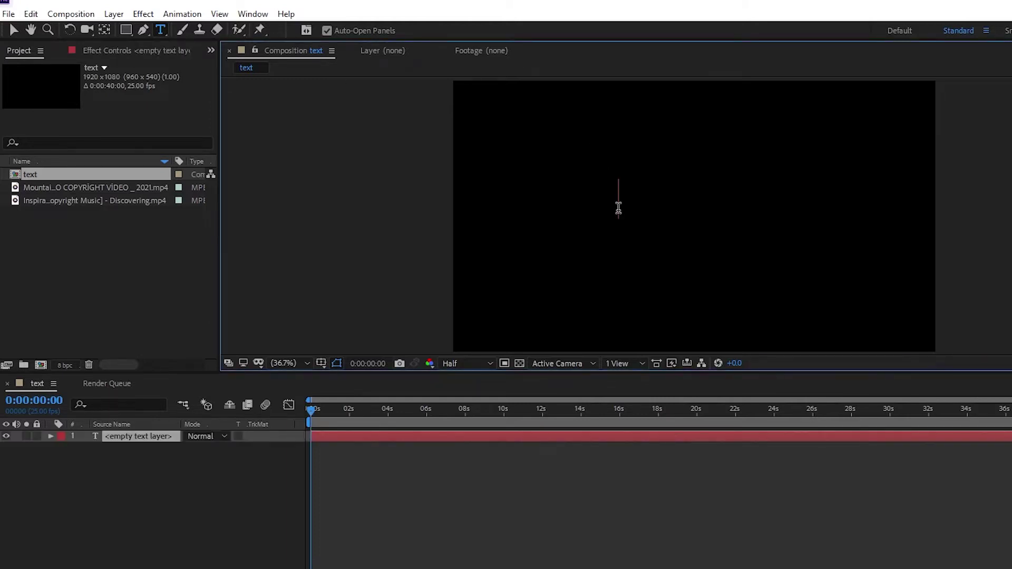
{"action": "type", "text": "smooth "}
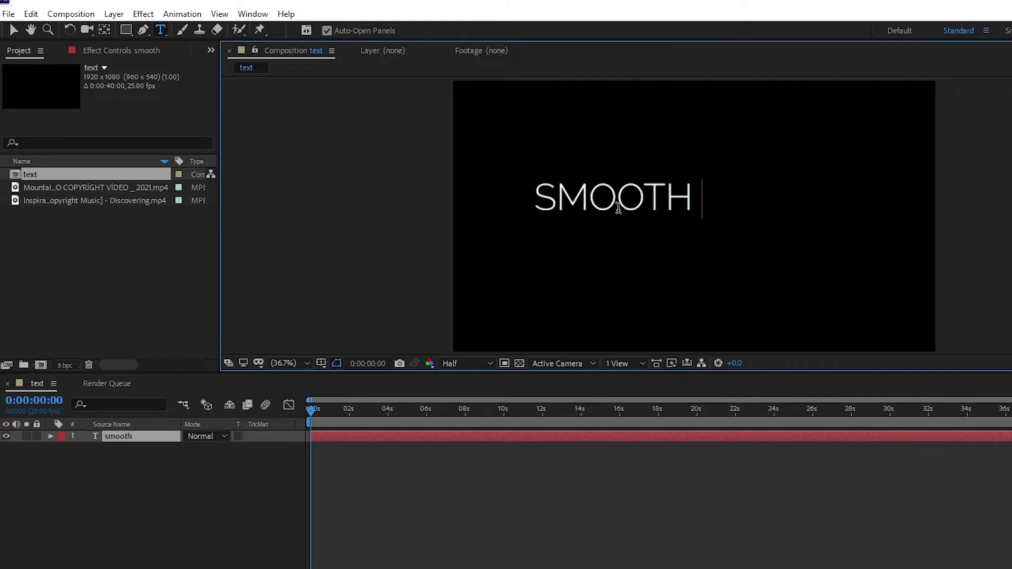
{"action": "type", "text": "text"}
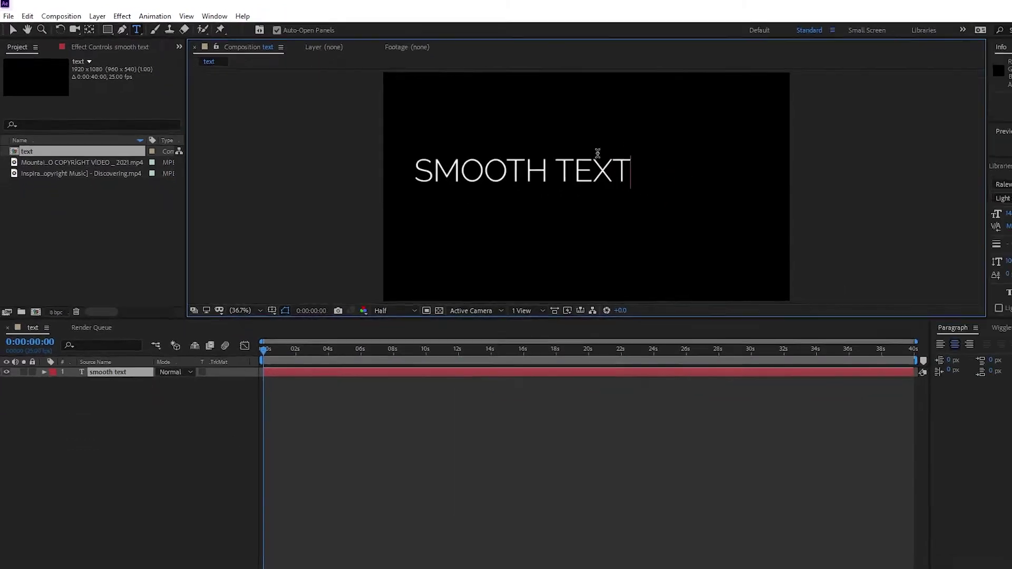
{"action": "left_click", "coordinate": [1011, 384]}
{"action": "left_click", "coordinate": [880, 328]}
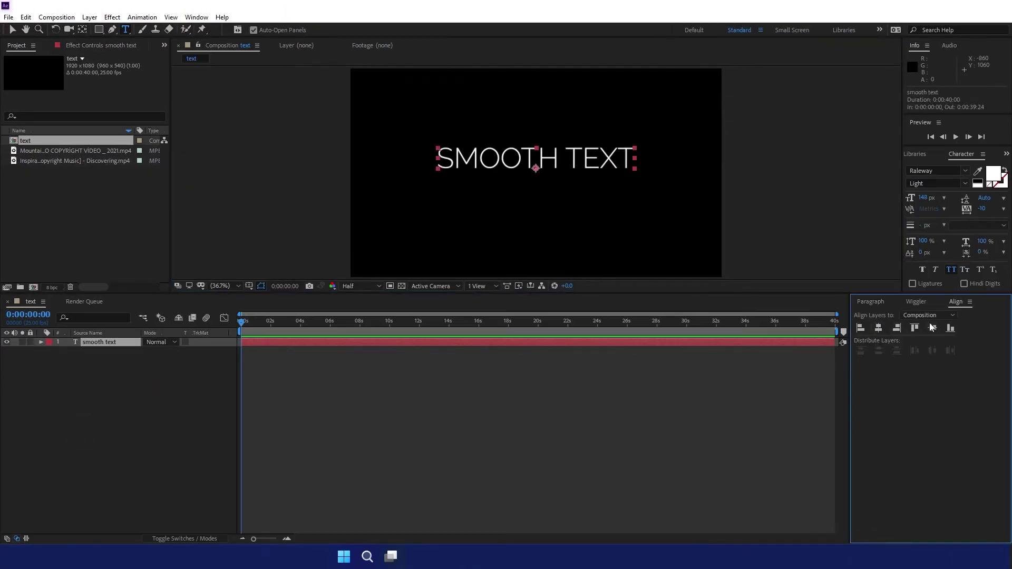
{"action": "left_click", "coordinate": [932, 328]}
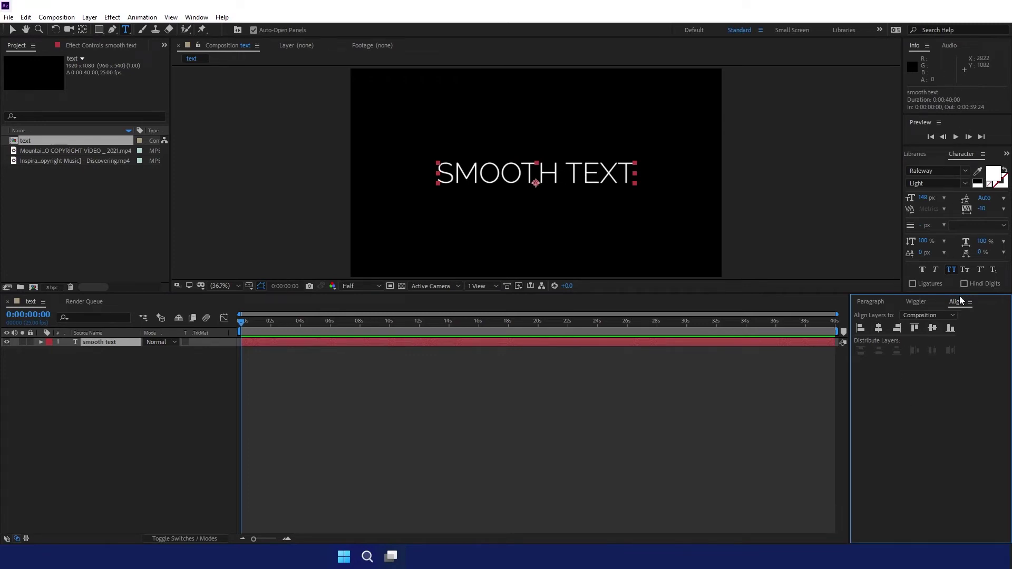
Open and close the workspace panel list, then reselect the SMOOTH TEXT layer.
{"action": "left_click", "coordinate": [193, 19]}
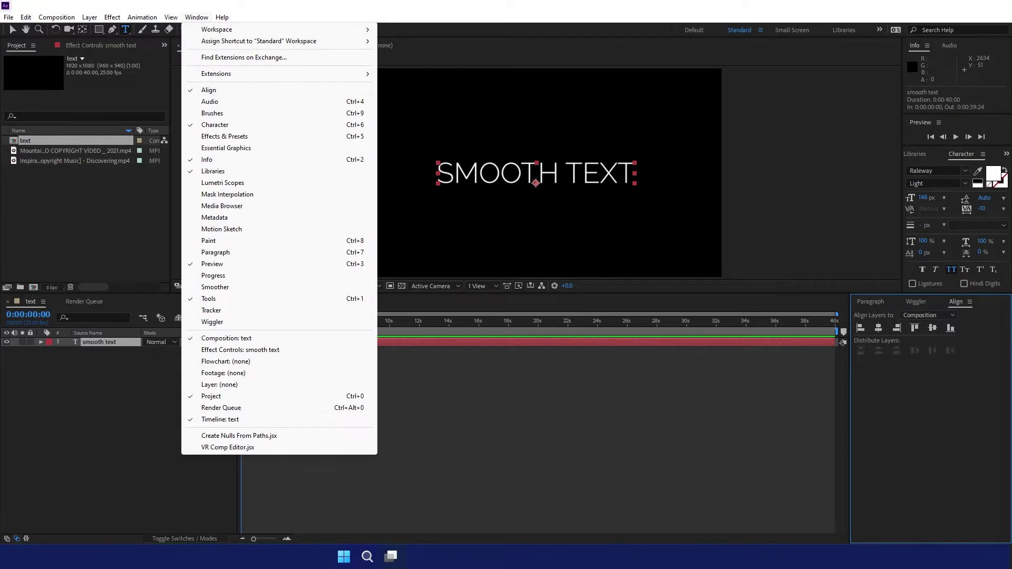
{"action": "left_click", "coordinate": [193, 91]}
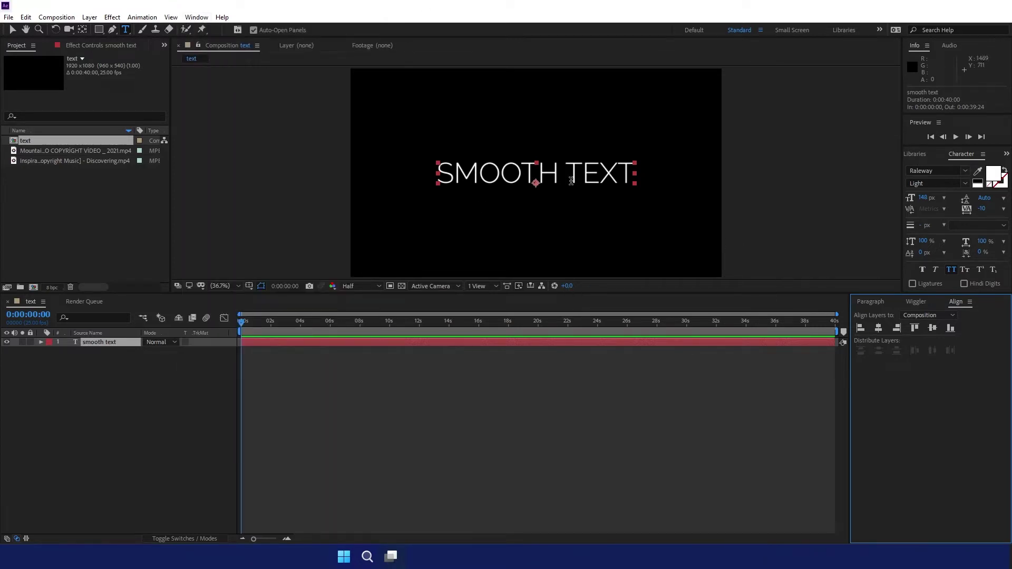
{"action": "left_click", "coordinate": [142, 390]}
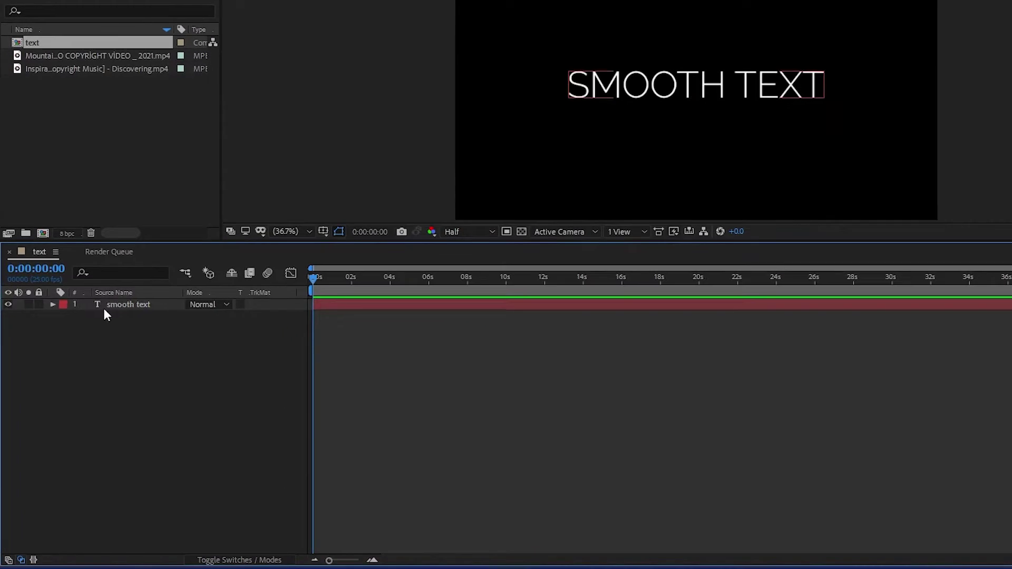
{"action": "left_click", "coordinate": [93, 346]}
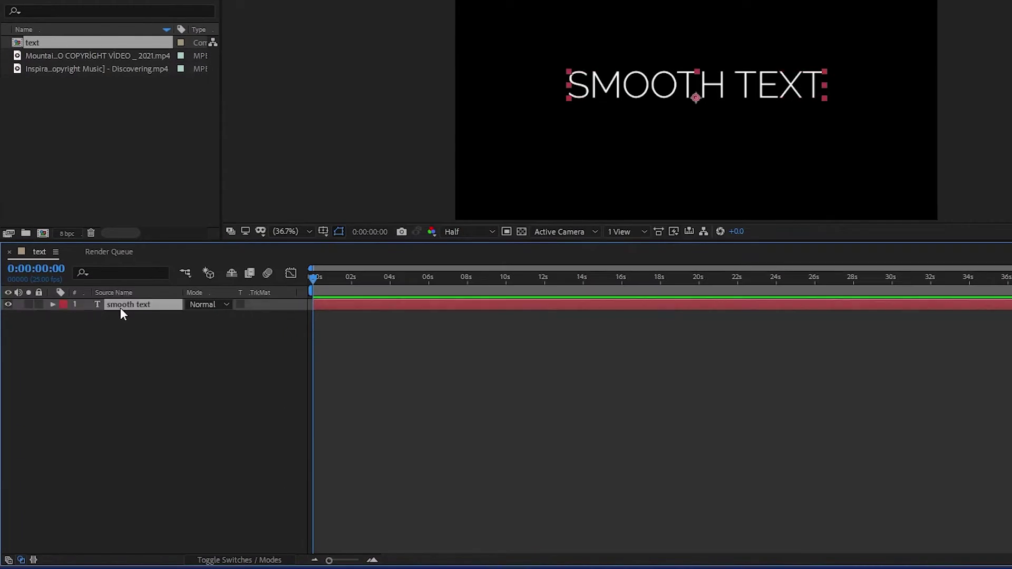
Enable per-character 3D on the SMOOTH TEXT layer.
{"action": "left_click", "coordinate": [53, 305]}
{"action": "left_click", "coordinate": [290, 317]}
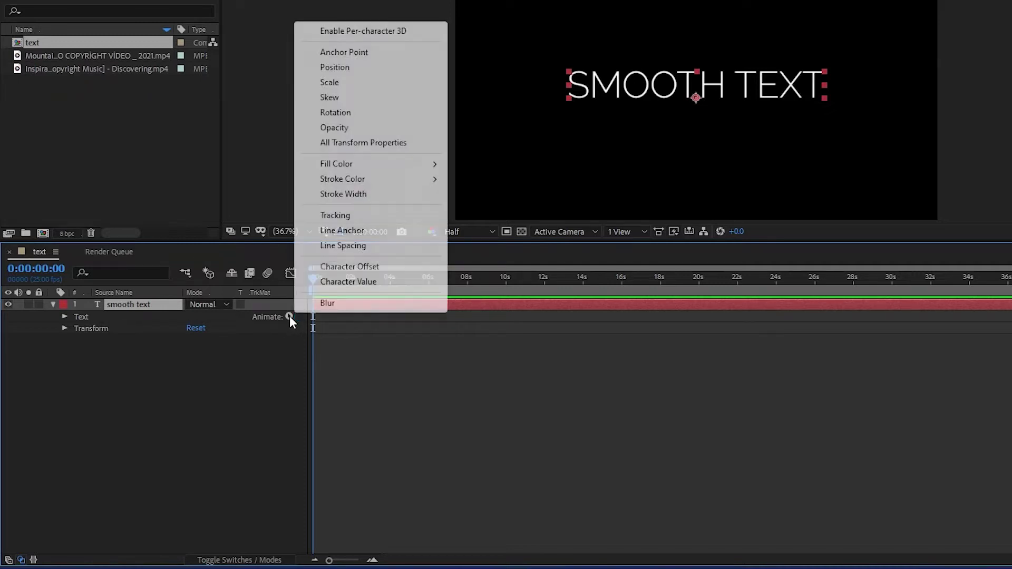
{"action": "left_click", "coordinate": [403, 31]}
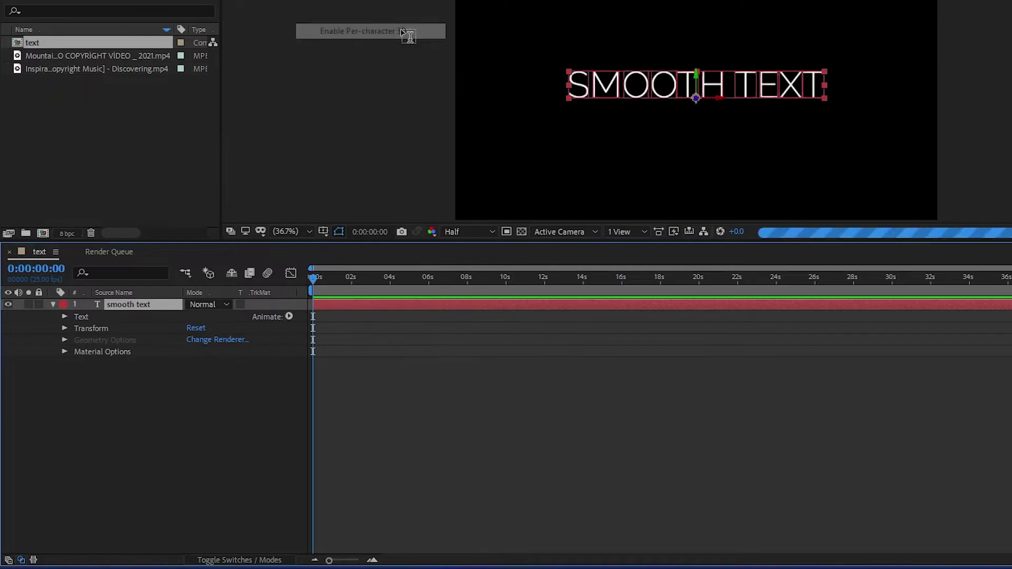
Add Position, Rotation and Blur to the text animator and push Position Z to -2650.
{"action": "left_click", "coordinate": [289, 316]}
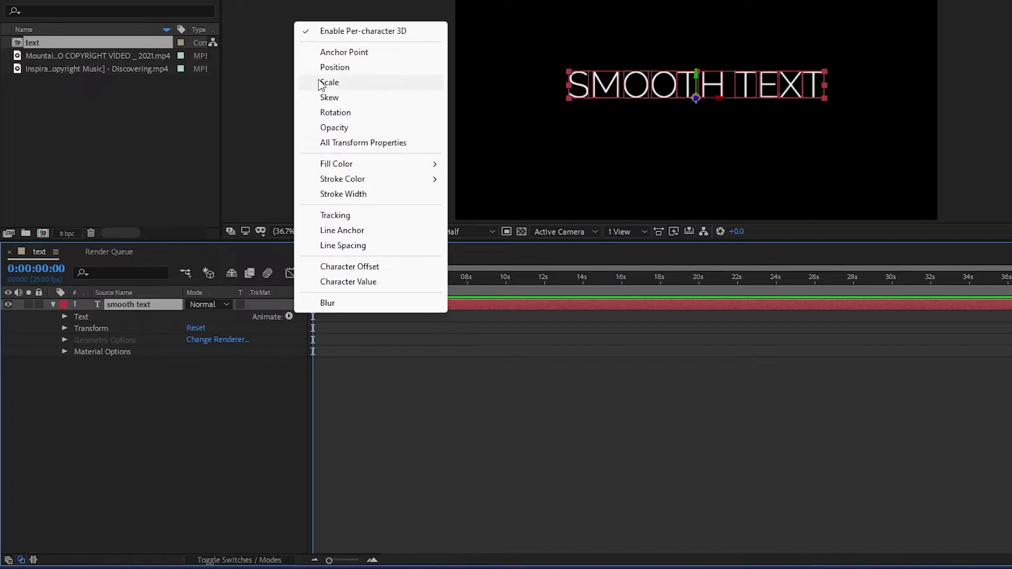
{"action": "left_click", "coordinate": [331, 67]}
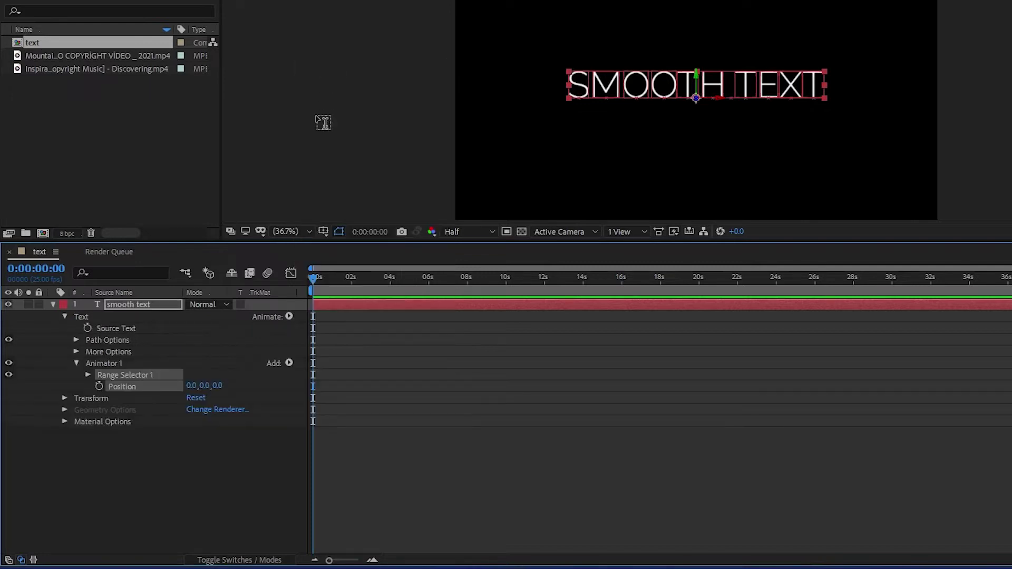
{"action": "left_click", "coordinate": [289, 317]}
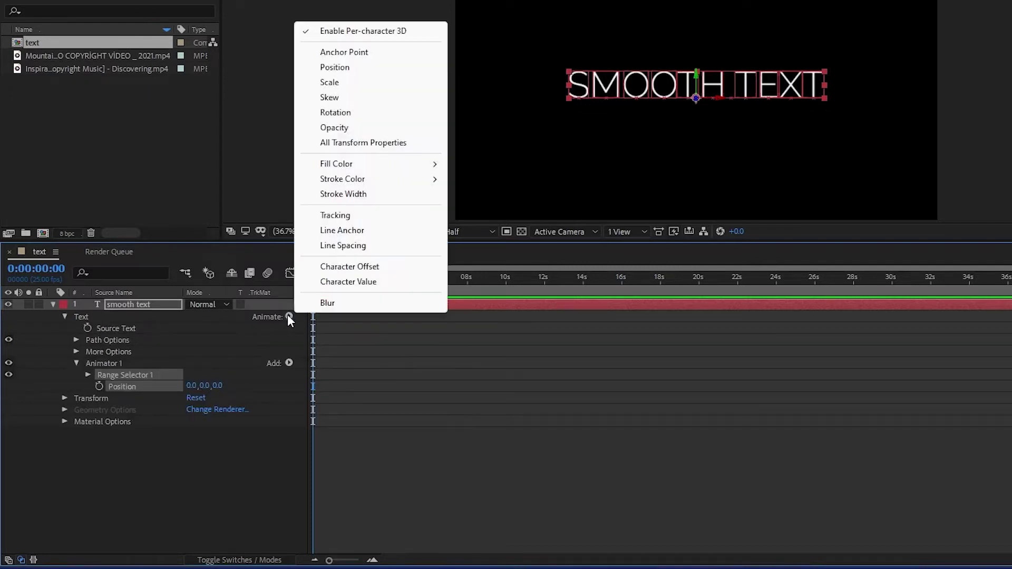
{"action": "left_click", "coordinate": [350, 113]}
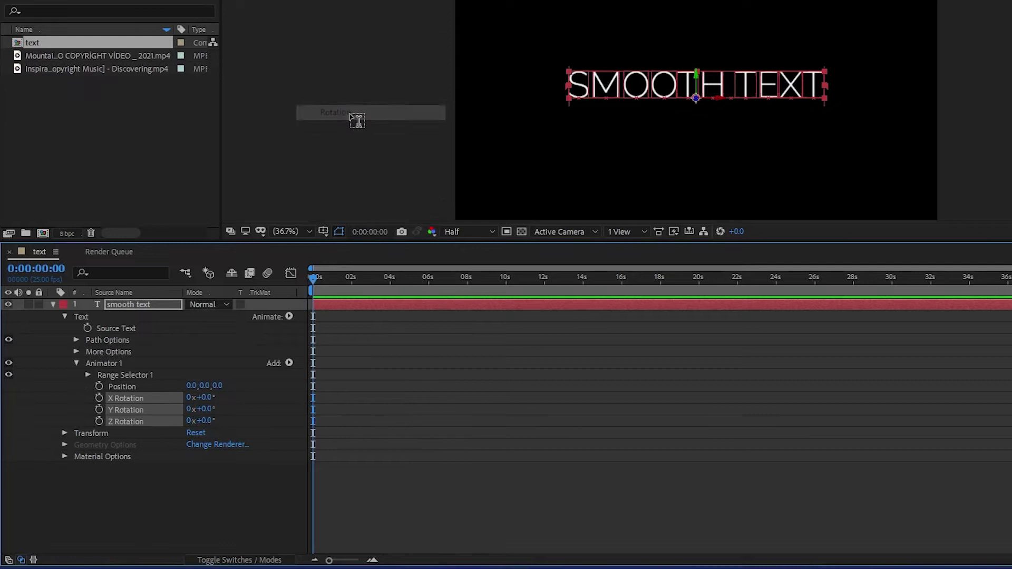
{"action": "left_click", "coordinate": [289, 317]}
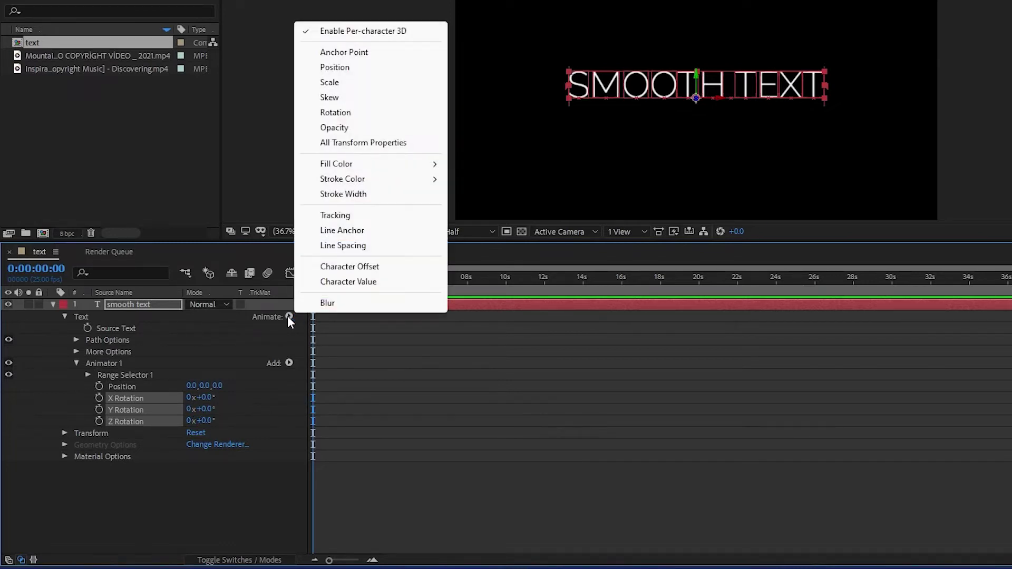
{"action": "left_click", "coordinate": [327, 304]}
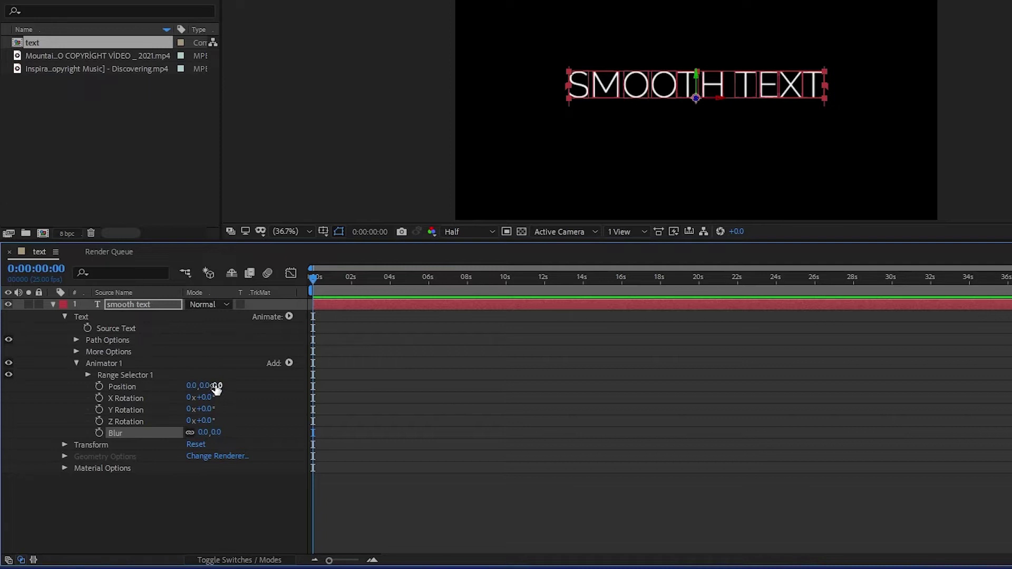
{"action": "left_click_drag", "start_coordinate": [217, 387], "coordinate": [47, 399]}
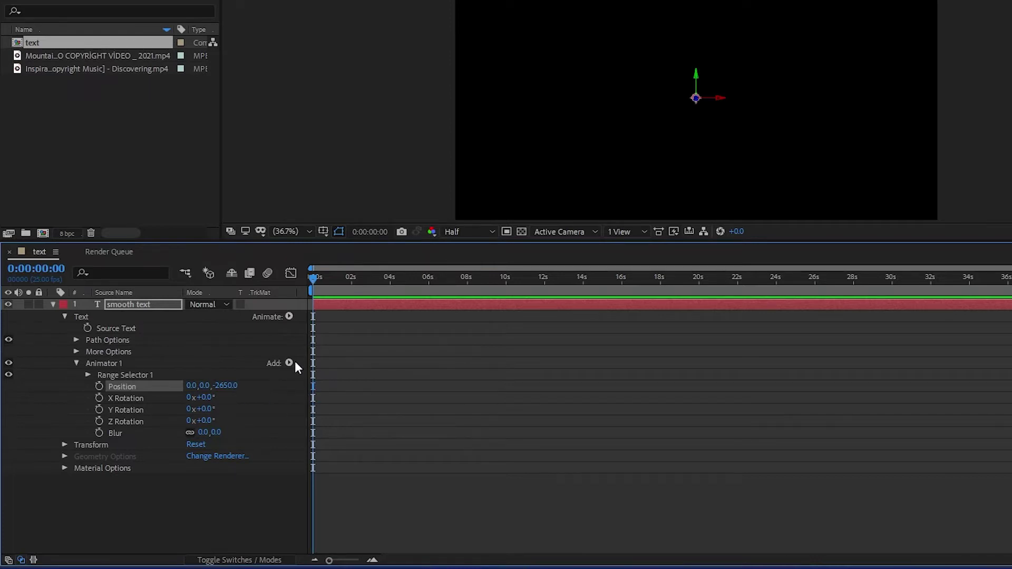
Keyframe Range Selector 1 Offset at -100% at the start.
{"action": "left_click", "coordinate": [88, 375]}
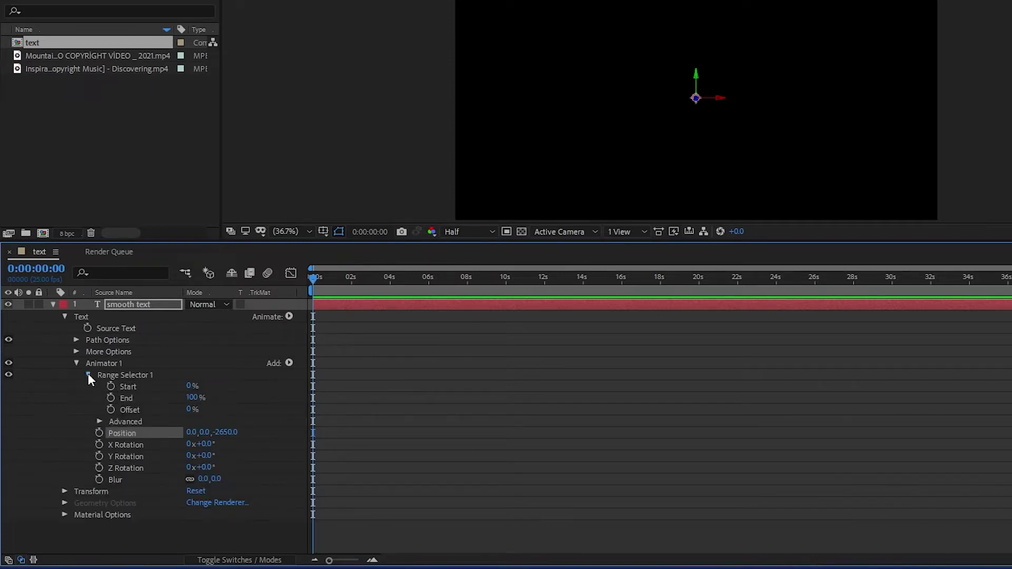
{"action": "left_click", "coordinate": [110, 410]}
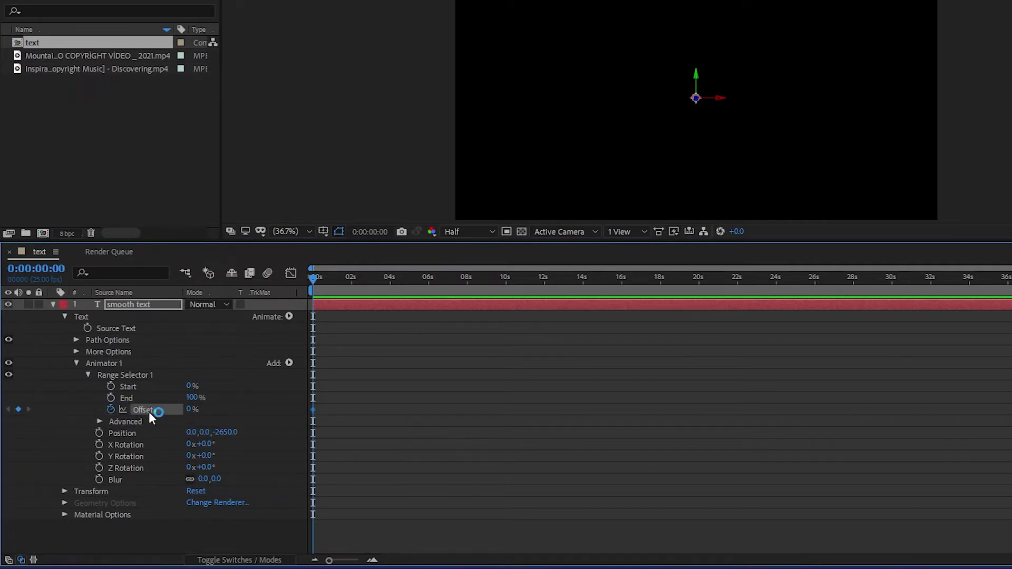
{"action": "left_click", "coordinate": [188, 410]}
{"action": "type", "text": "-100"}
{"action": "key", "text": "Return"}
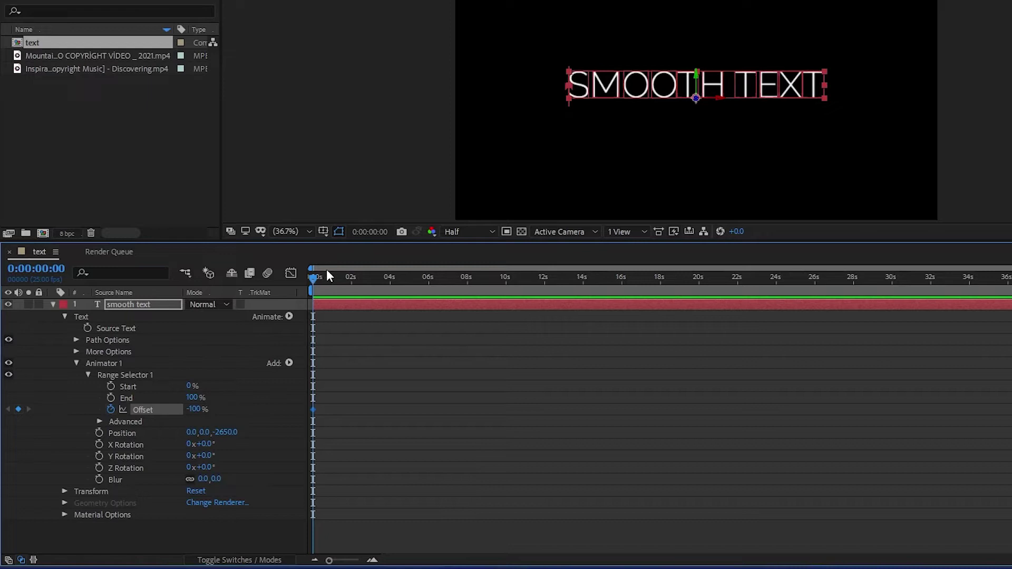
Add an Offset keyframe of 100% near 7 s and scrub to preview the letter reveal.
{"action": "left_click_drag", "start_coordinate": [321, 275], "coordinate": [450, 294]}
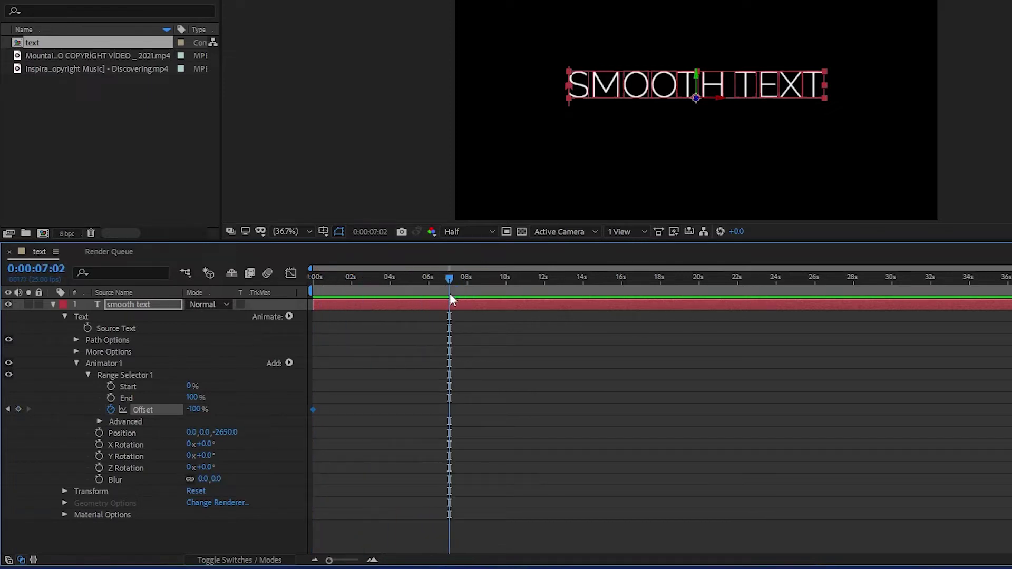
{"action": "left_click", "coordinate": [192, 409]}
{"action": "type", "text": "100"}
{"action": "key", "text": "Return"}
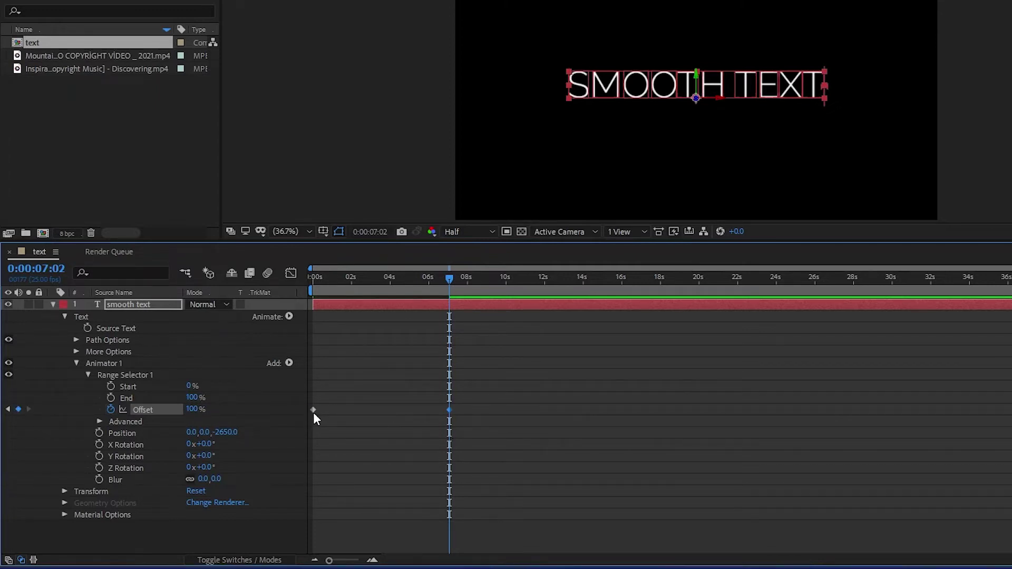
{"action": "left_click_drag", "start_coordinate": [447, 280], "coordinate": [255, 295]}
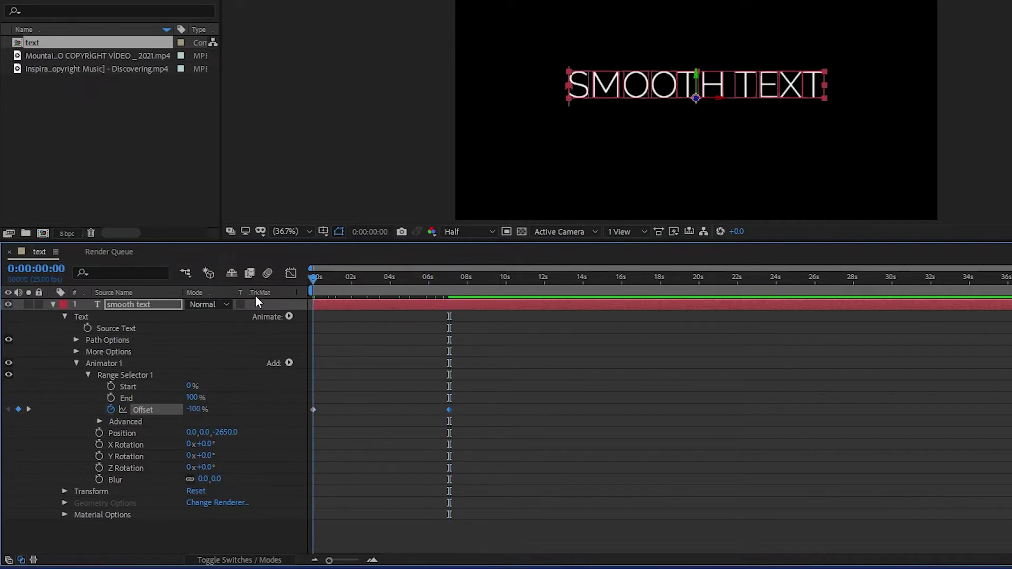
{"action": "left_click_drag", "start_coordinate": [313, 306], "coordinate": [420, 332]}
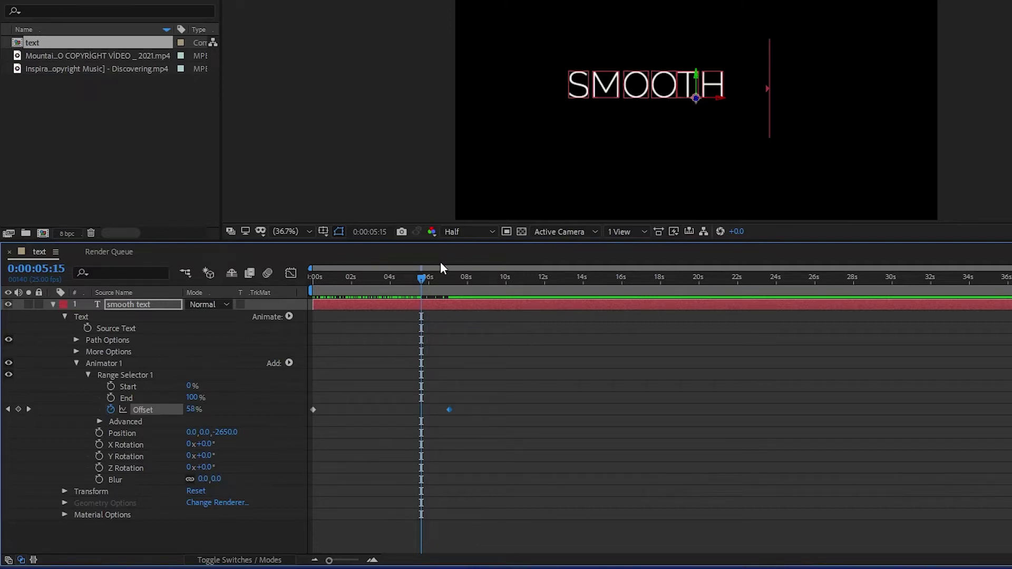
Set the range selector Shape to Ramp Up and turn Randomize Order on, previewing the reveal.
{"action": "left_click", "coordinate": [100, 422]}
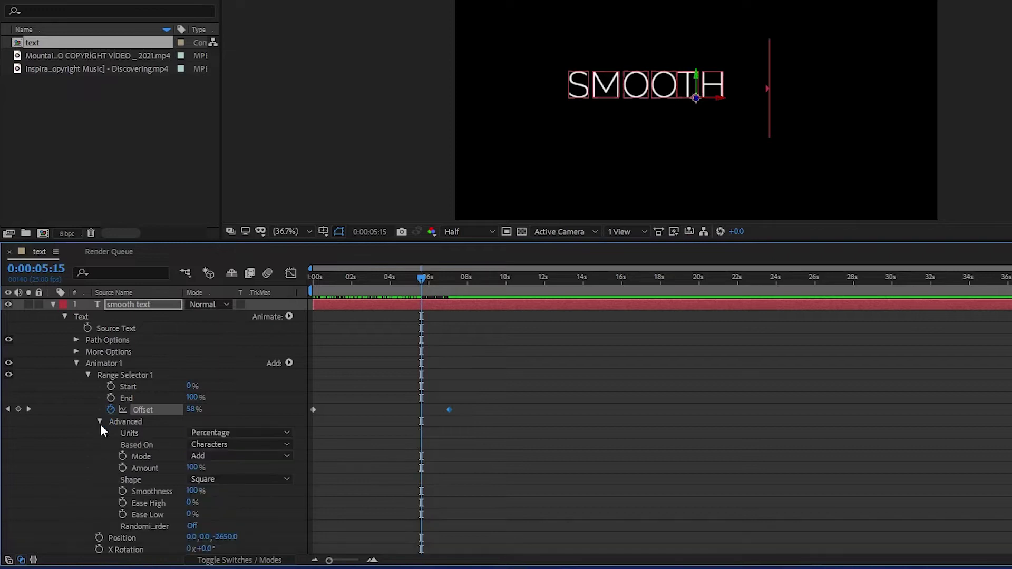
{"action": "left_click", "coordinate": [236, 481]}
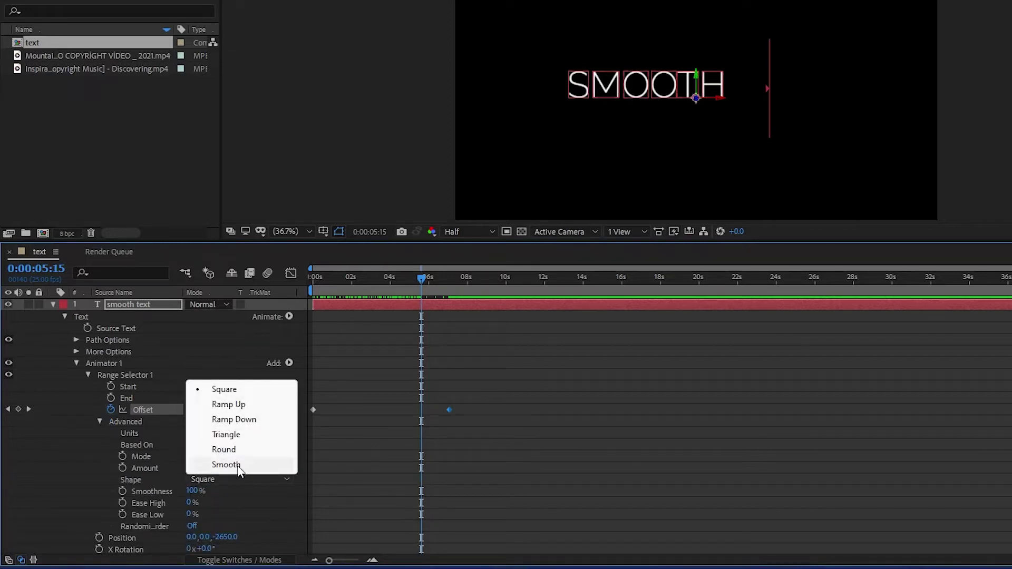
{"action": "left_click", "coordinate": [245, 406]}
{"action": "mouse_move", "coordinate": [354, 293]}
{"action": "left_mouse_down"}
{"action": "mouse_move", "coordinate": [356, 283]}
{"action": "mouse_move", "coordinate": [315, 281]}
{"action": "mouse_move", "coordinate": [371, 297]}
{"action": "left_mouse_up"}
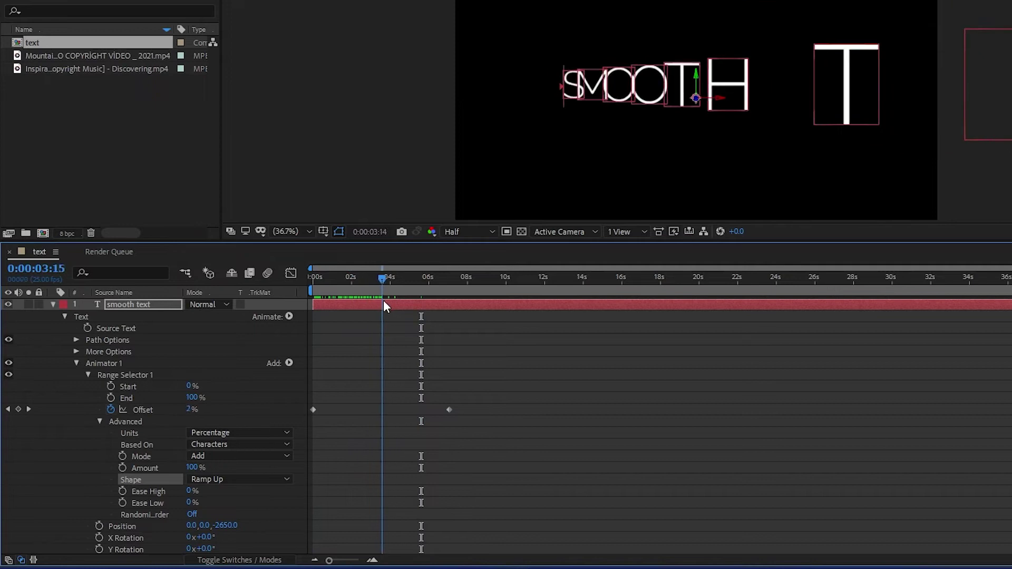
{"action": "left_click_drag", "start_coordinate": [384, 304], "coordinate": [437, 308]}
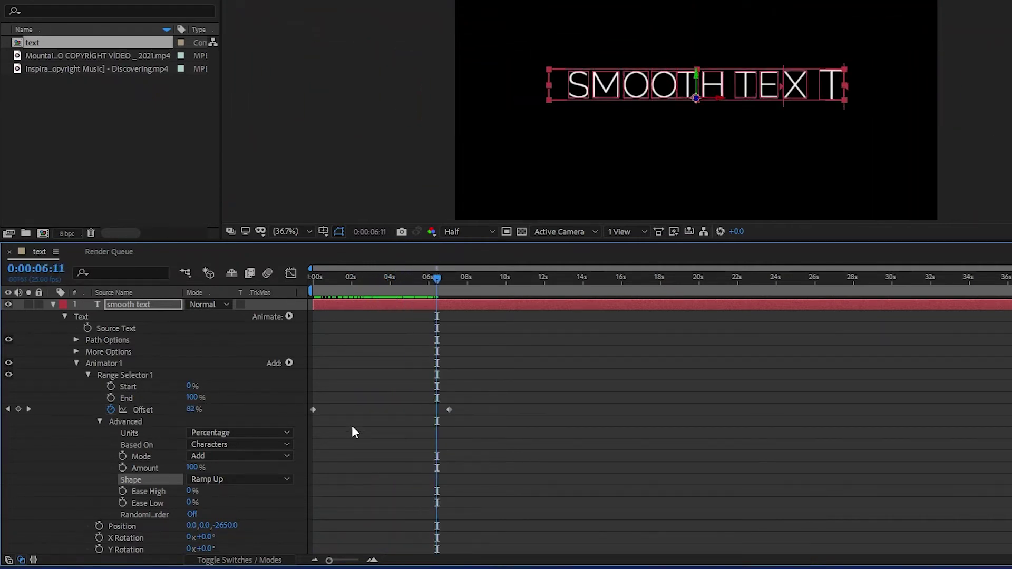
{"action": "scroll", "coordinate": [378, 427], "scroll_direction": "down", "scroll_amount": 3}
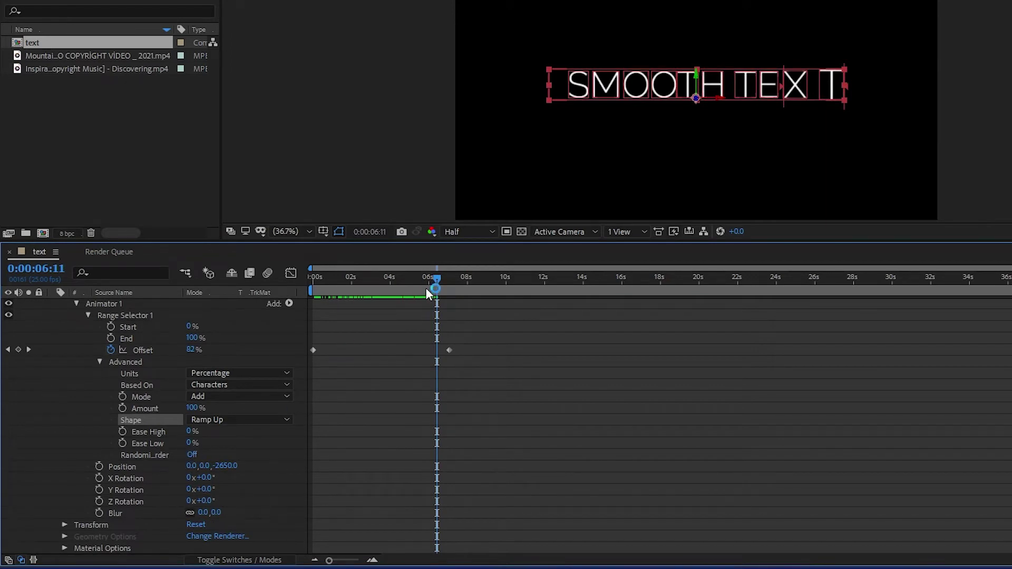
{"action": "left_click_drag", "start_coordinate": [426, 287], "coordinate": [367, 300]}
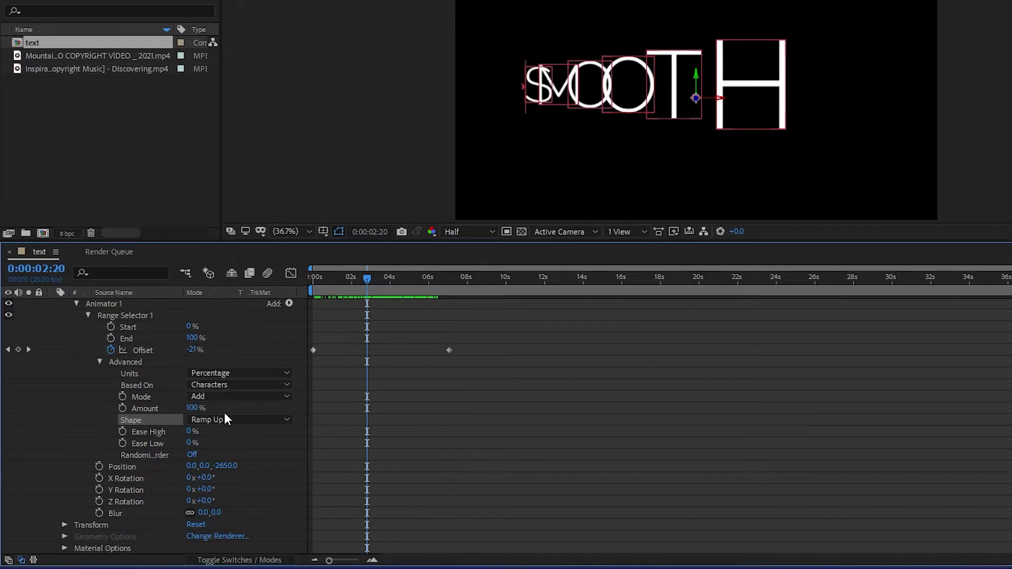
{"action": "left_click", "coordinate": [192, 456]}
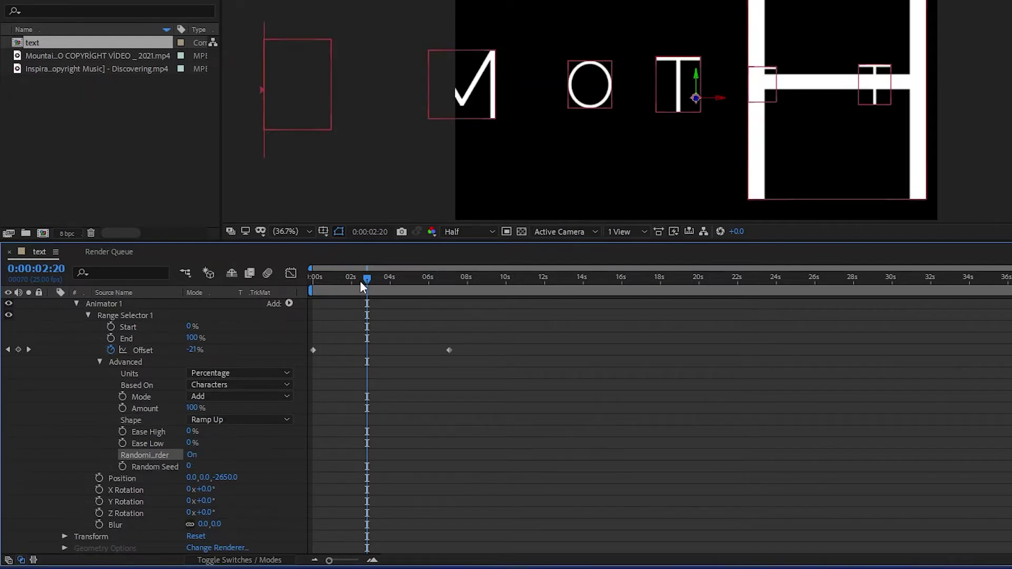
{"action": "left_click_drag", "start_coordinate": [359, 280], "coordinate": [403, 305]}
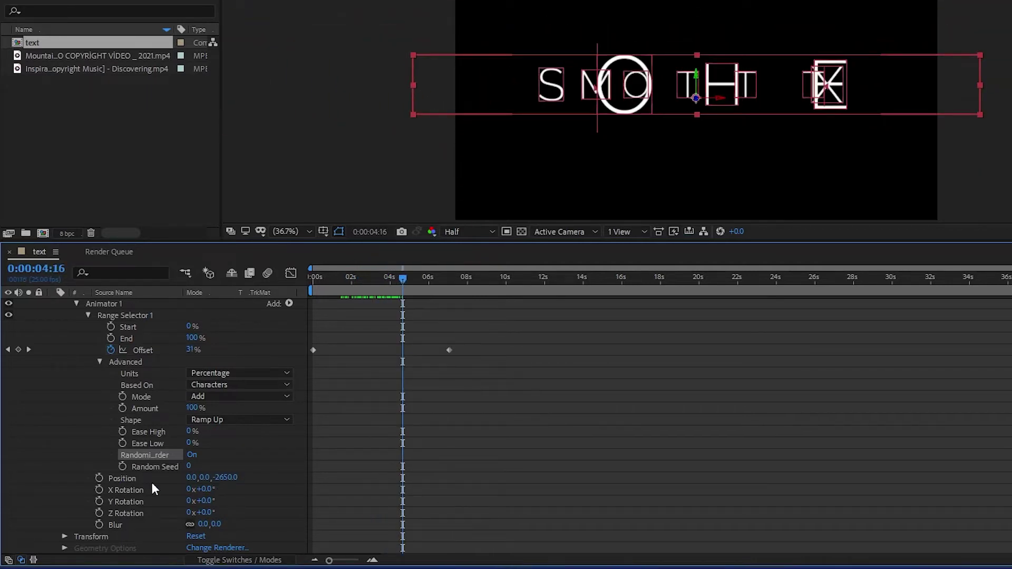
Set the animator's Z Rotation to 20° and Blur to about 21.
{"action": "scroll", "coordinate": [185, 501], "scroll_direction": "down", "scroll_amount": 1}
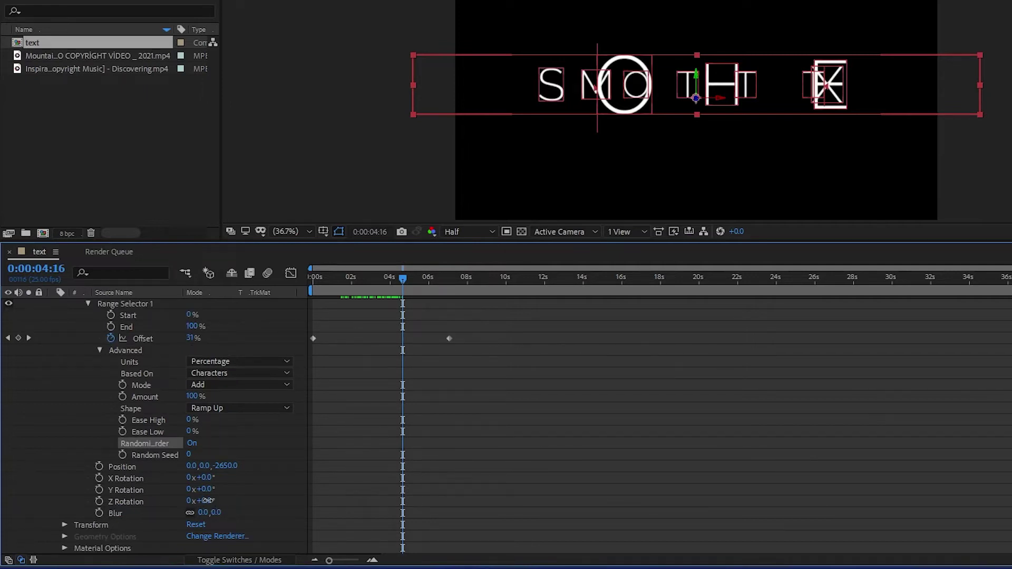
{"action": "left_click_drag", "start_coordinate": [207, 500], "coordinate": [226, 504]}
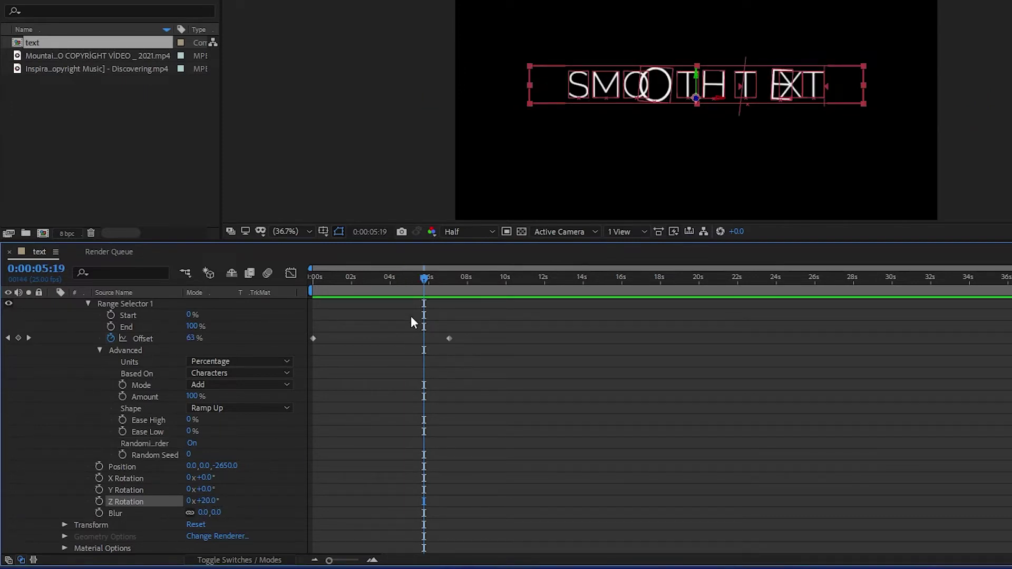
{"action": "left_click_drag", "start_coordinate": [421, 282], "coordinate": [390, 288]}
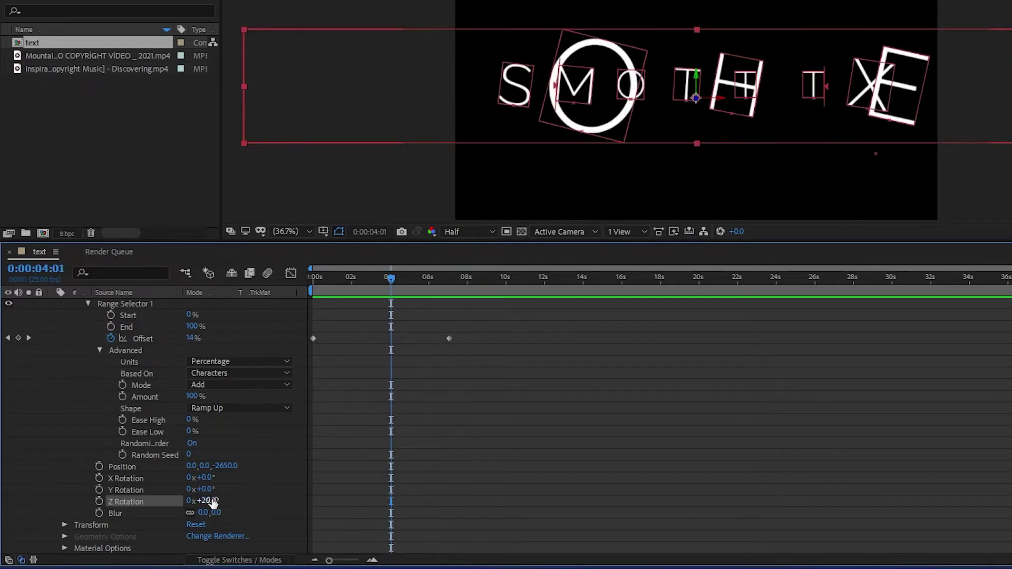
{"action": "left_click_drag", "start_coordinate": [218, 513], "coordinate": [239, 516]}
Preview the title animation, then collapse and deselect the text layer.
{"action": "key", "text": "space"}
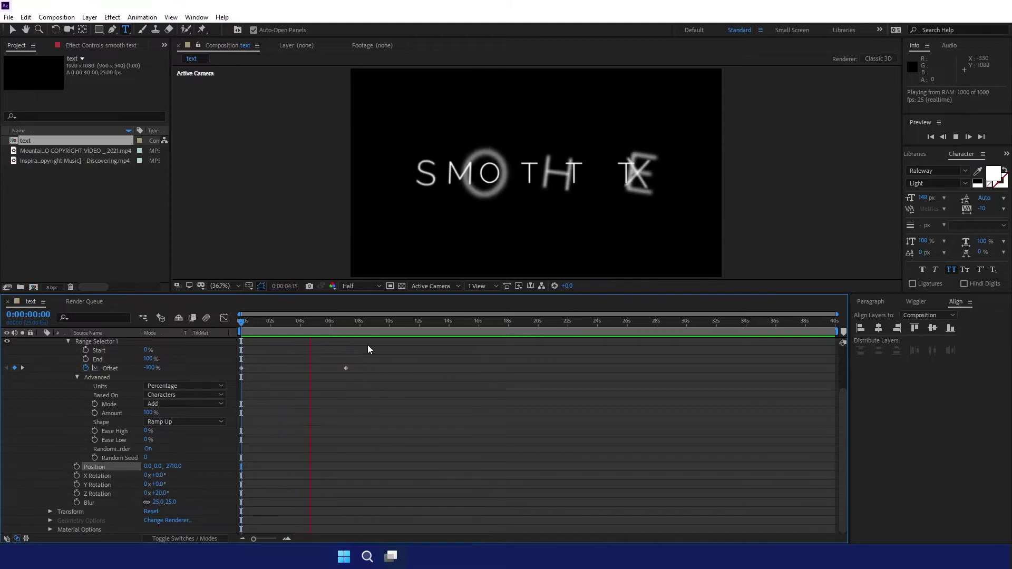
{"action": "key", "text": "space"}
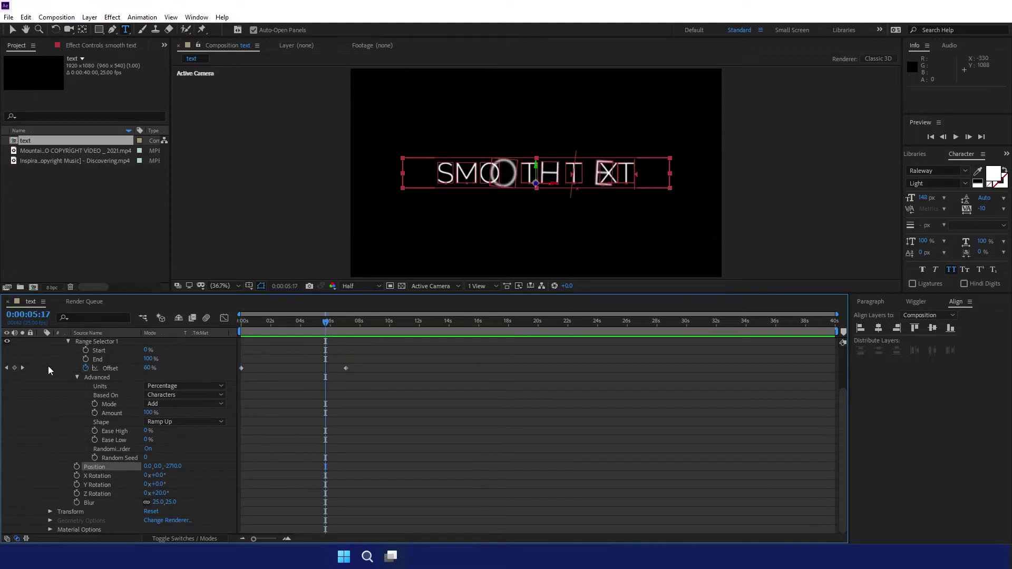
{"action": "scroll", "coordinate": [48, 371], "scroll_direction": "up", "scroll_amount": 5}
{"action": "left_click", "coordinate": [40, 342]}
{"action": "left_click", "coordinate": [88, 418]}
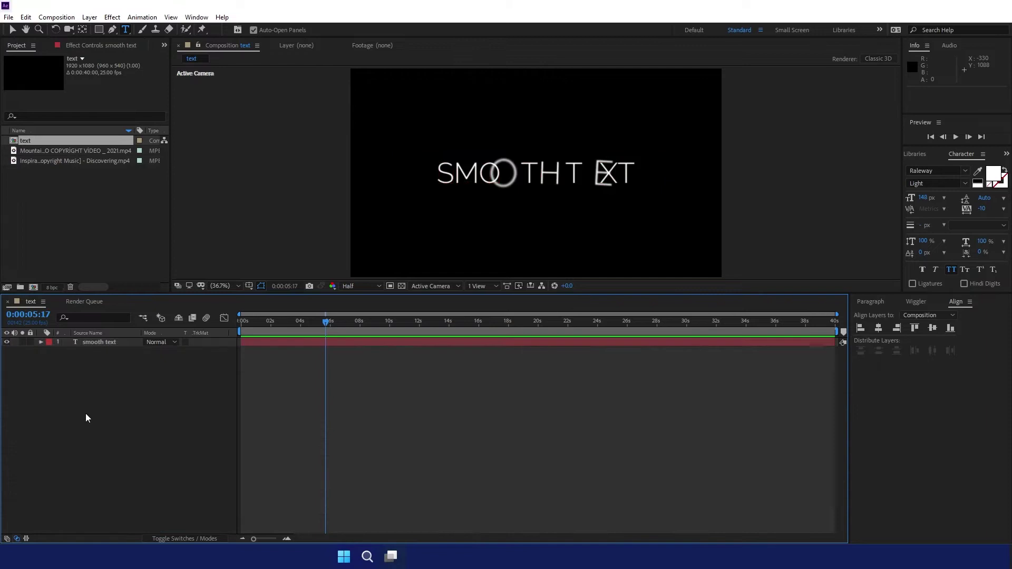
Select the mountain footage and music items in the Project panel, then deselect all.
{"action": "left_click", "coordinate": [31, 209]}
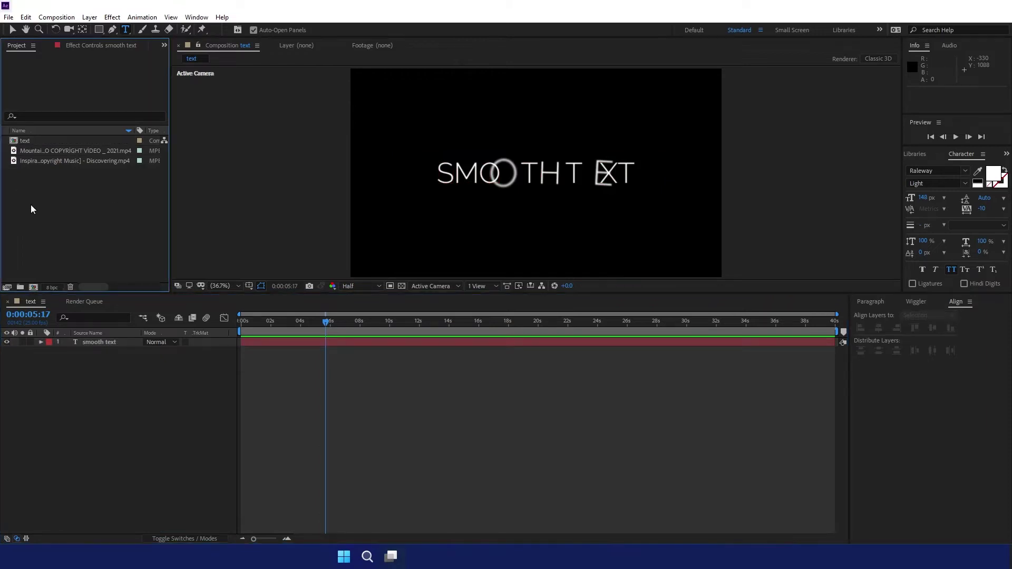
{"action": "left_click", "coordinate": [52, 152]}
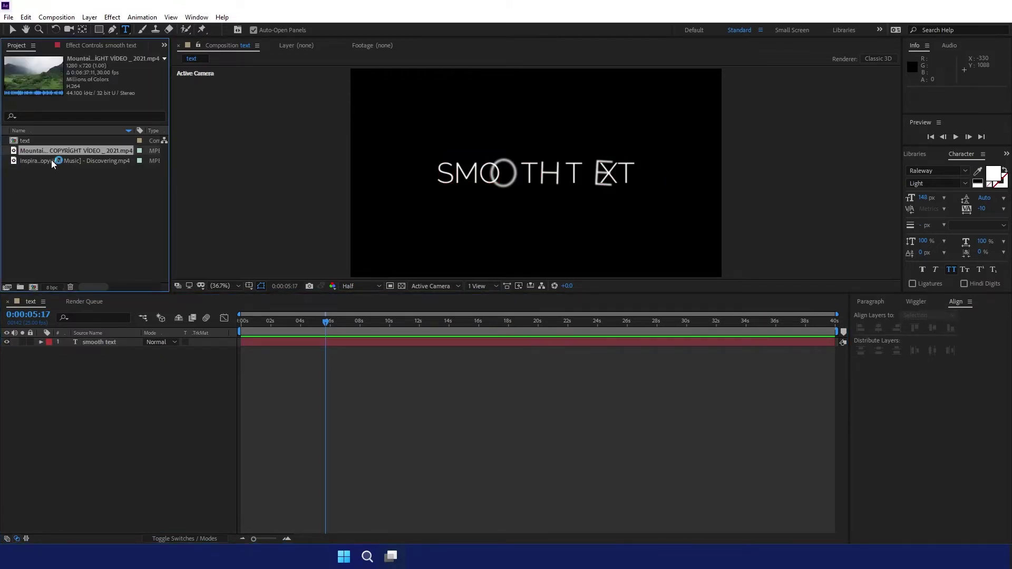
{"action": "left_click", "coordinate": [52, 162]}
{"action": "left_click", "coordinate": [70, 190]}
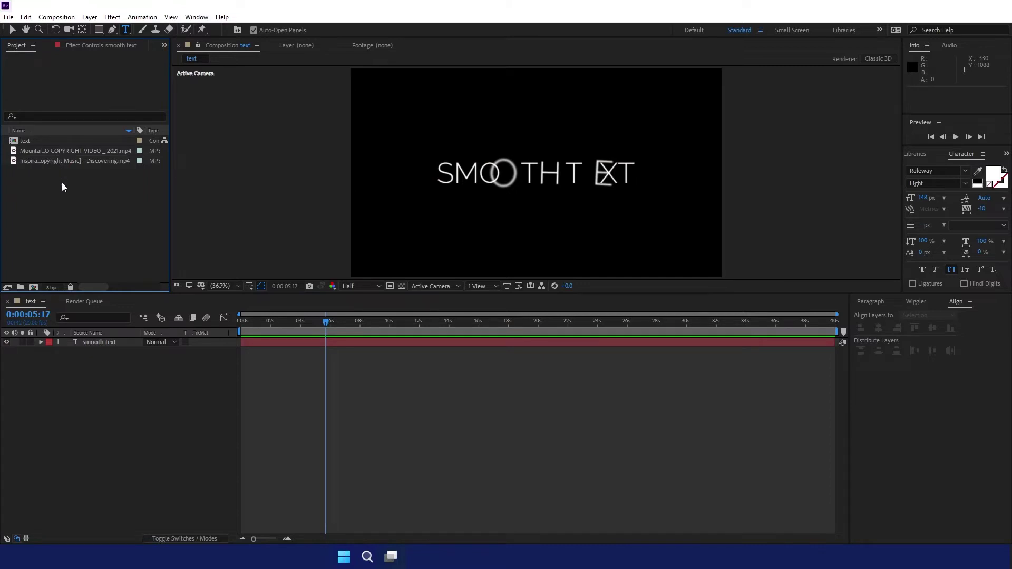
Drop the mountain footage beneath the title layer and scale it to about 152% to fill the frame.
{"action": "left_click_drag", "start_coordinate": [37, 153], "coordinate": [60, 356]}
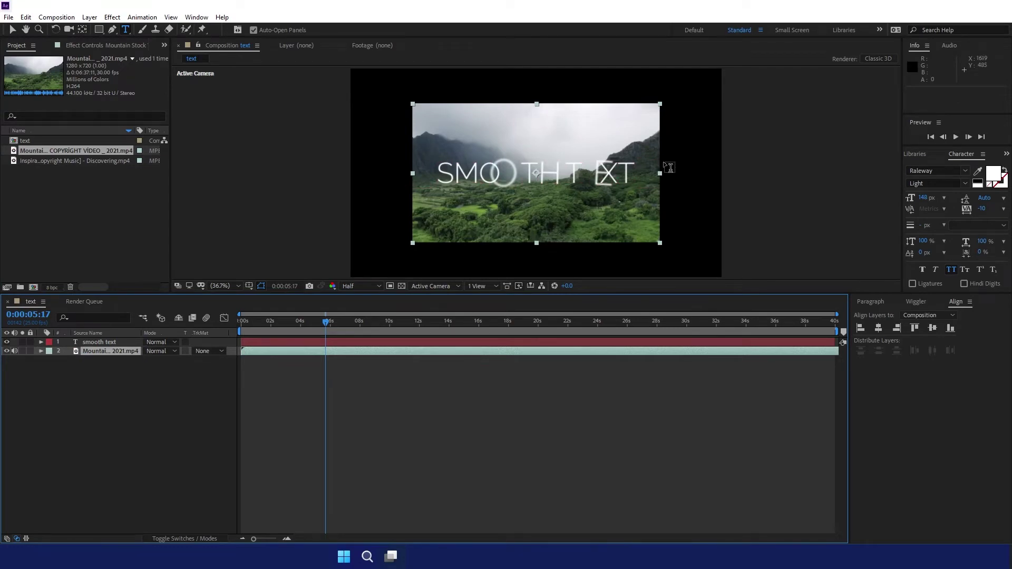
{"action": "key", "text": "v"}
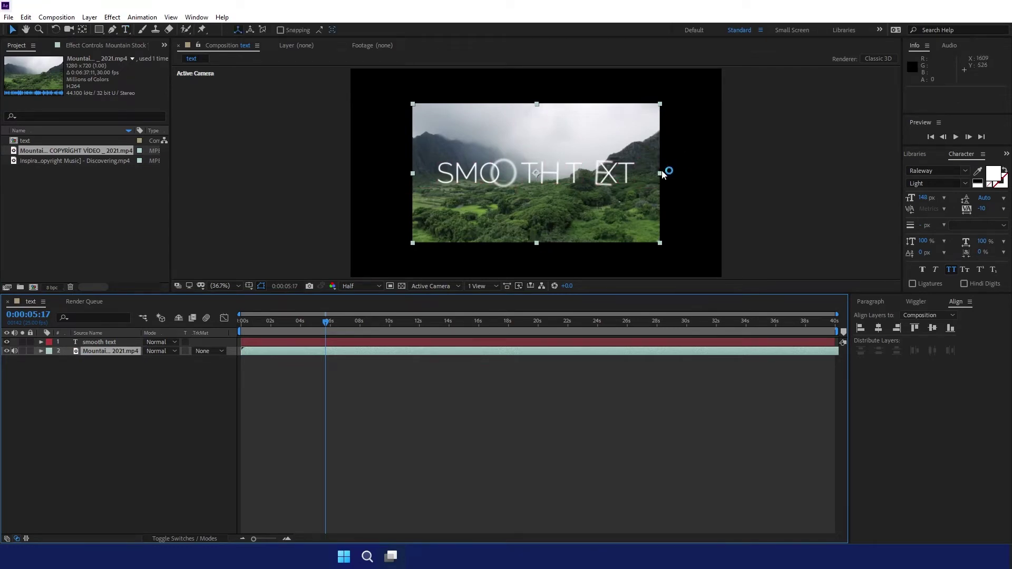
{"action": "left_click_drag", "start_coordinate": [663, 179], "coordinate": [724, 192]}
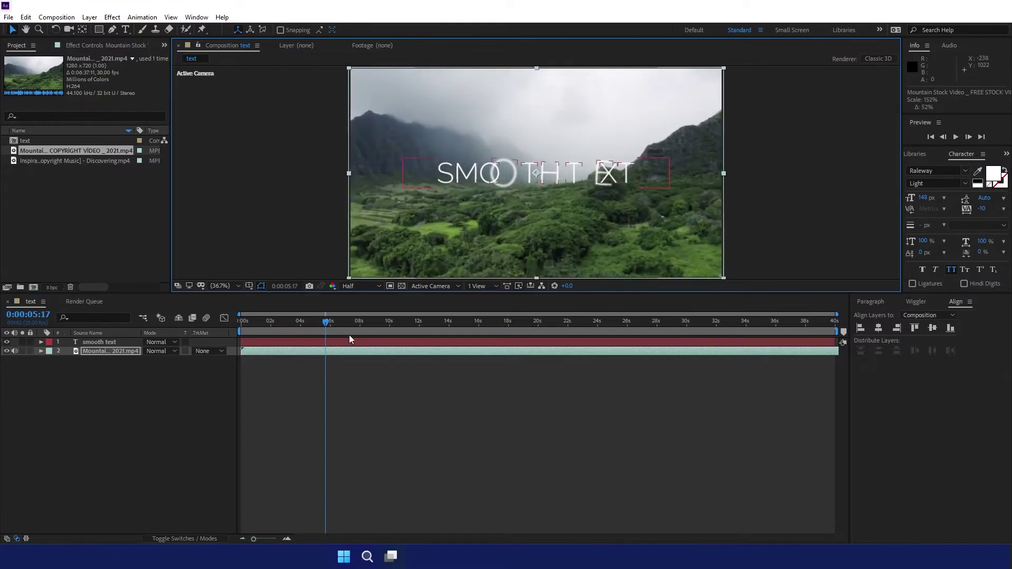
Split the footage at about 31 s, delete the trailing piece, and slip the clip to a different moment.
{"action": "left_click_drag", "start_coordinate": [312, 324], "coordinate": [716, 322]}
{"action": "key", "text": "ctrl+shift+d"}
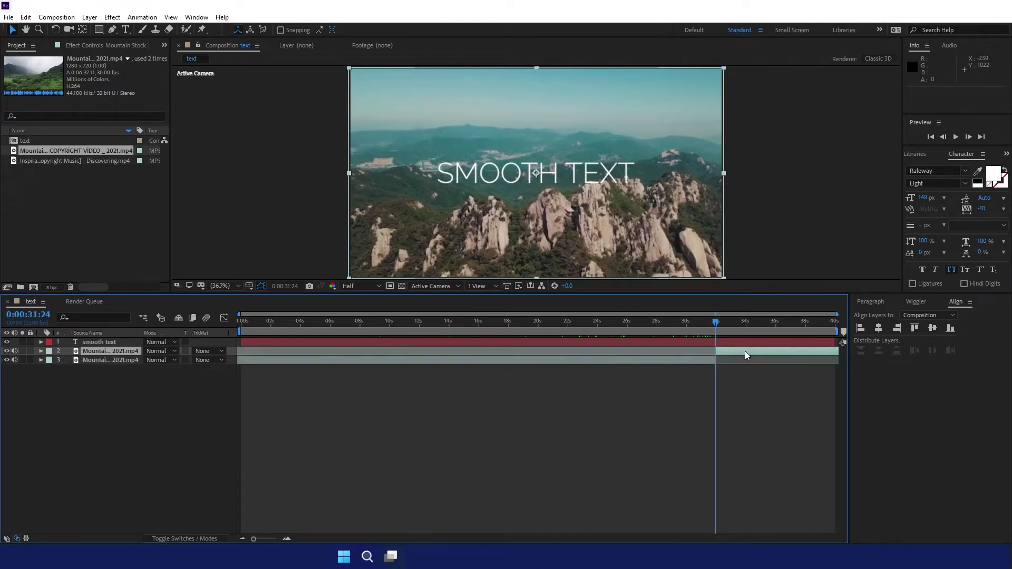
{"action": "left_click", "coordinate": [749, 341]}
{"action": "left_click", "coordinate": [687, 363]}
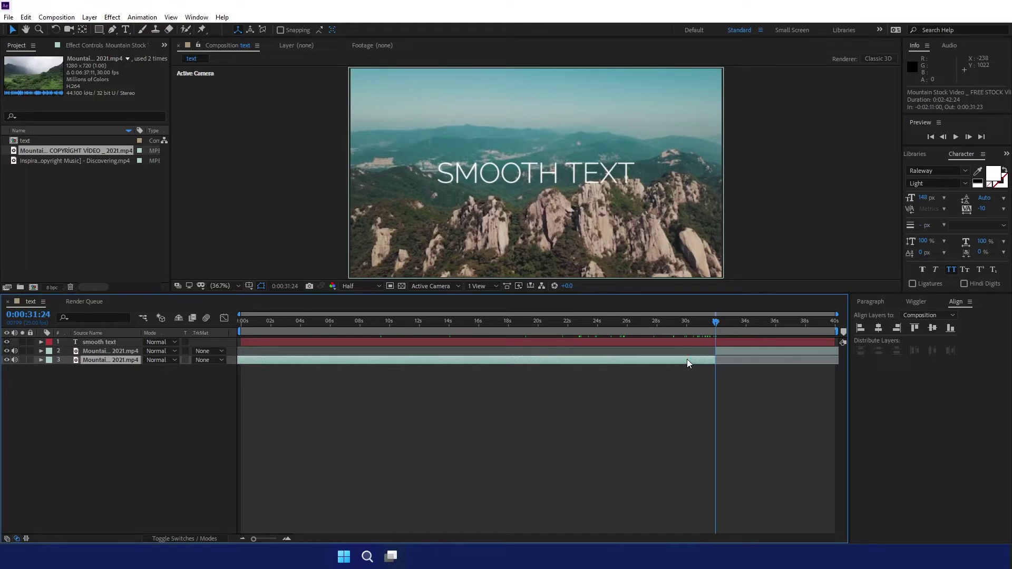
{"action": "key", "text": "Delete"}
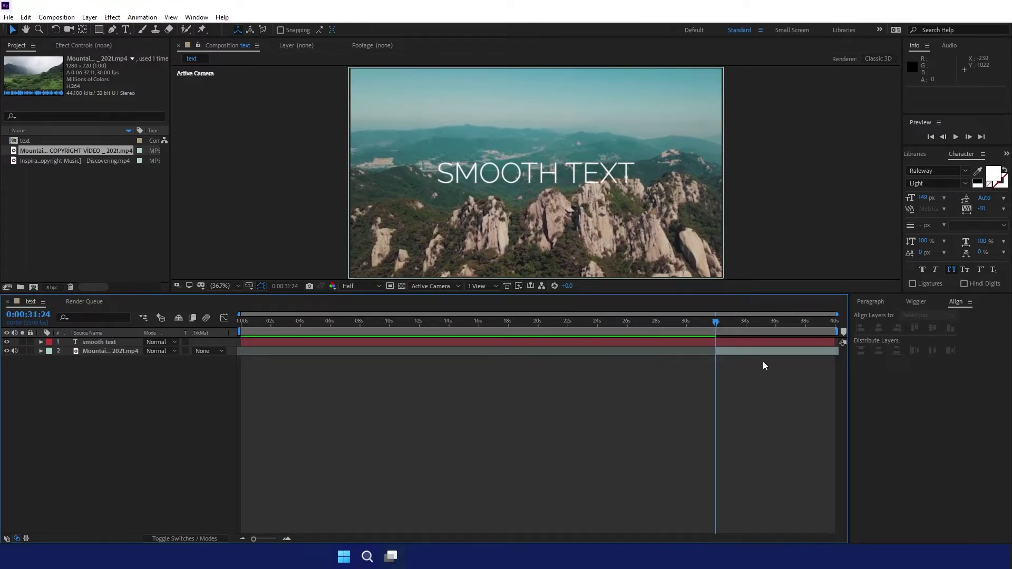
{"action": "left_click_drag", "start_coordinate": [736, 352], "coordinate": [295, 359]}
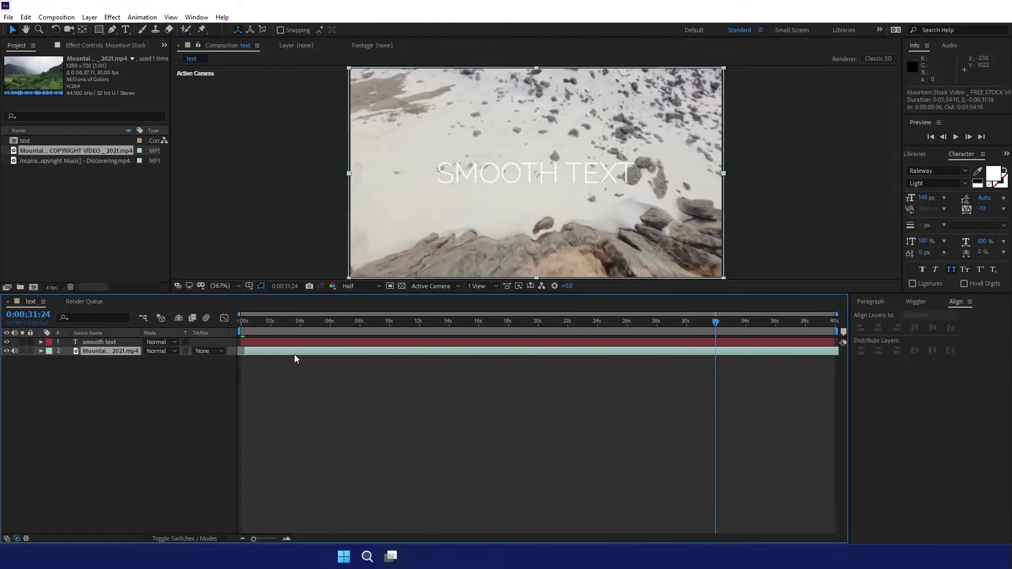
Split the footage again at 12 s, trim the upper clip to start there, and add the music track.
{"action": "left_click", "coordinate": [434, 321]}
{"action": "key", "text": "ctrl+shift+d"}
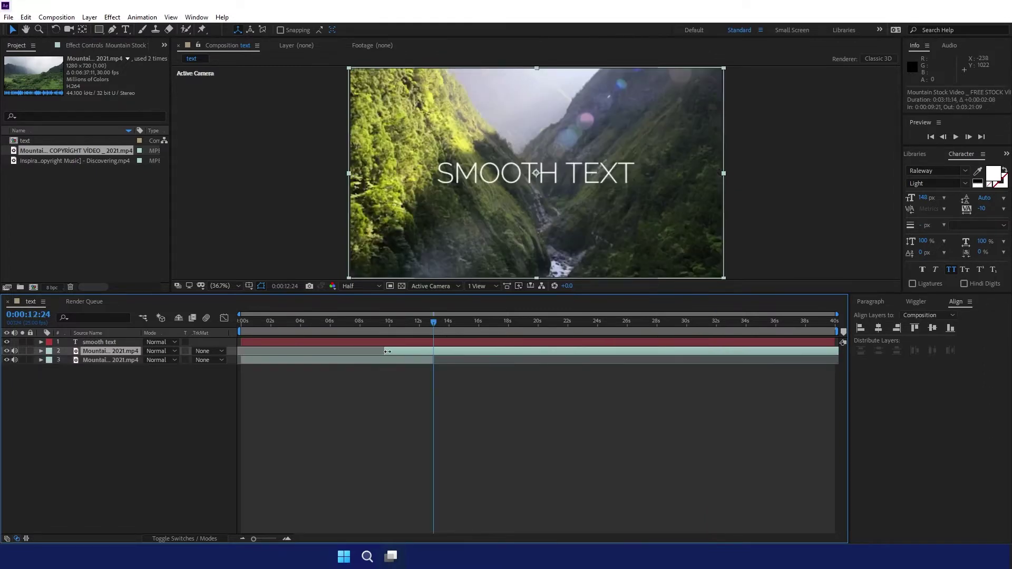
{"action": "left_click_drag", "start_coordinate": [387, 351], "coordinate": [433, 355]}
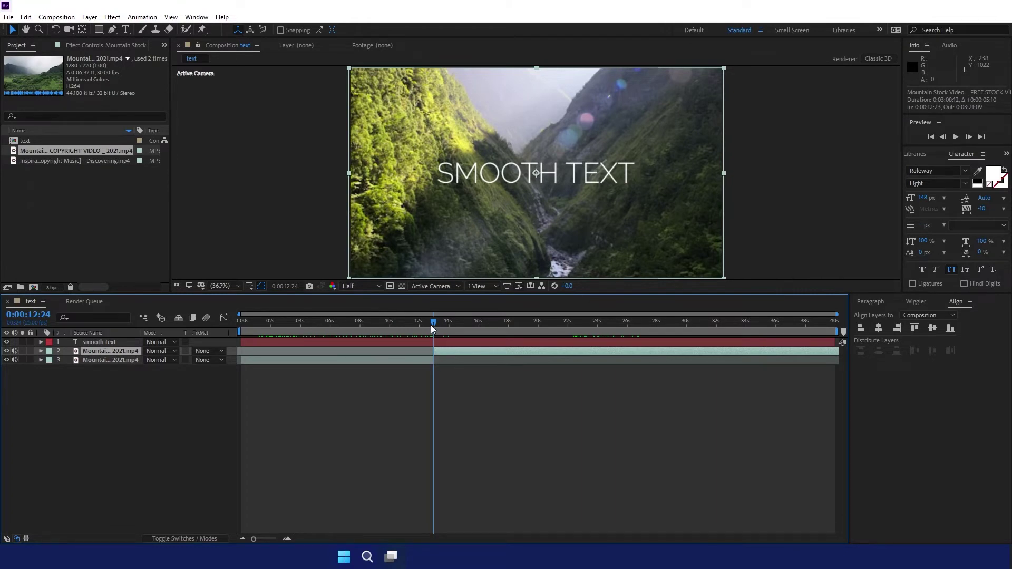
{"action": "left_click_drag", "start_coordinate": [432, 329], "coordinate": [430, 323]}
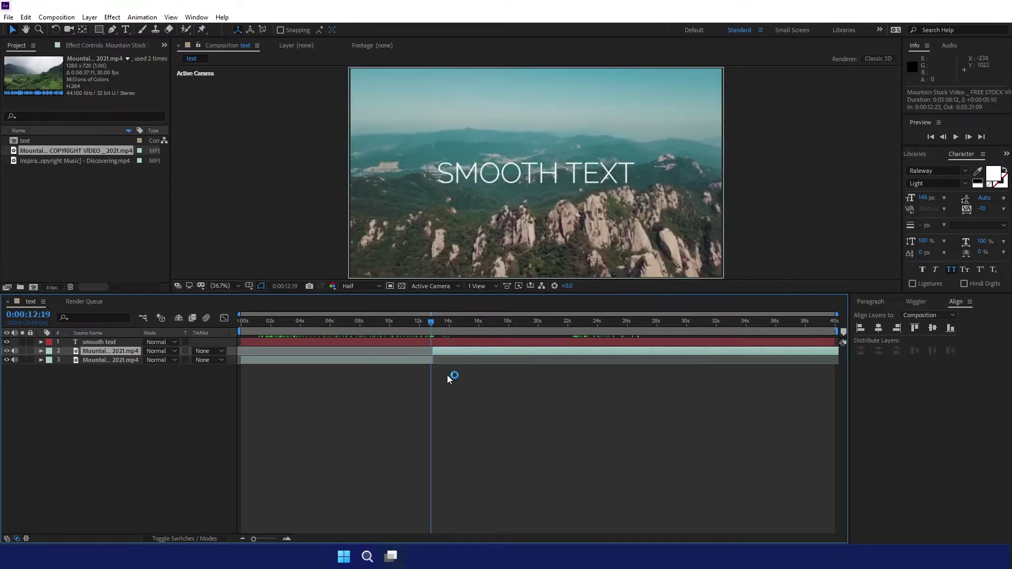
{"action": "left_click", "coordinate": [449, 379]}
{"action": "left_click", "coordinate": [72, 185]}
{"action": "left_click_drag", "start_coordinate": [46, 161], "coordinate": [63, 376]}
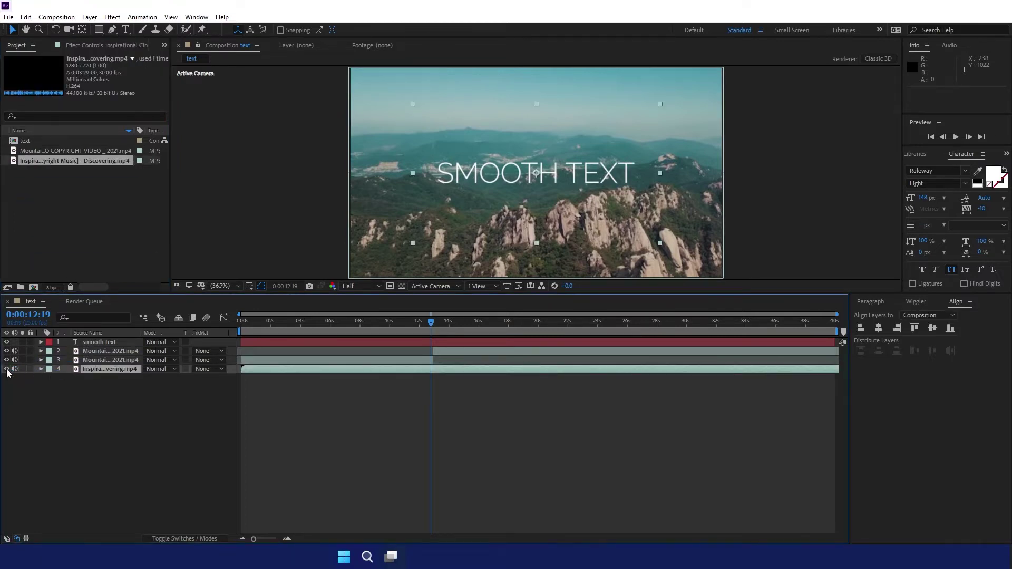
Show the music layer's waveform and shift the layer about 3 s earlier to skip its quiet intro.
{"action": "left_click", "coordinate": [41, 369]}
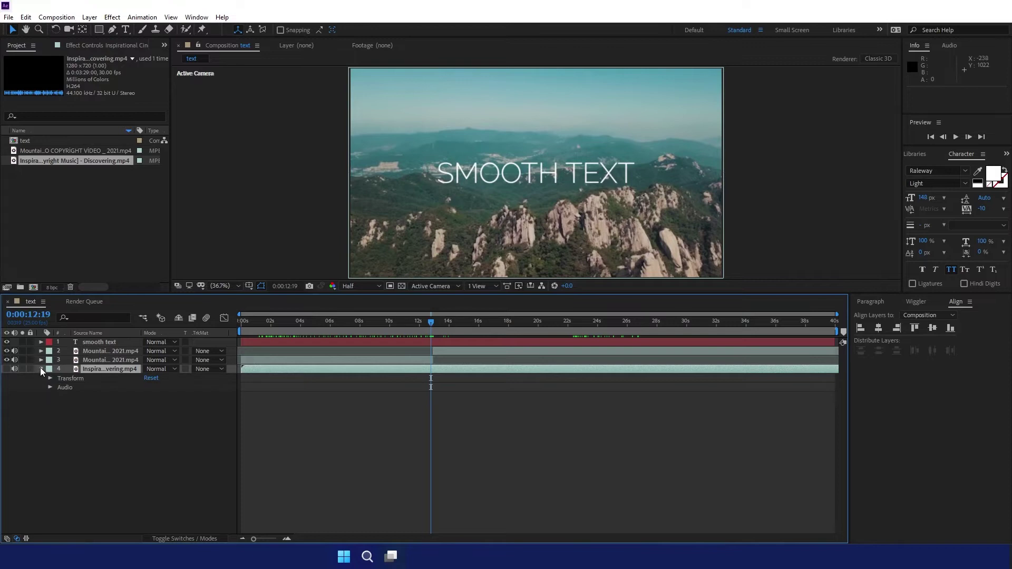
{"action": "left_click", "coordinate": [50, 388]}
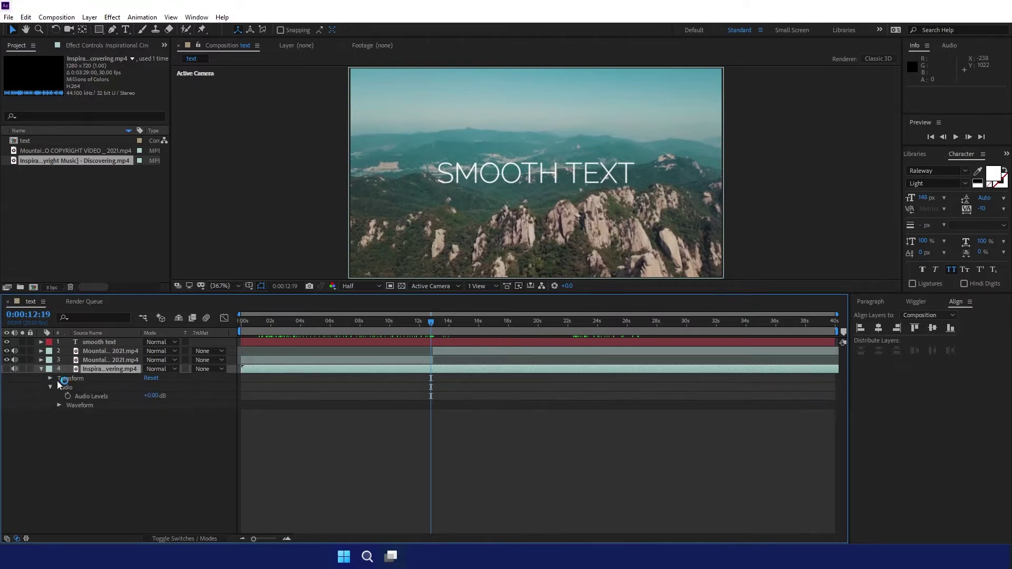
{"action": "left_click", "coordinate": [59, 407]}
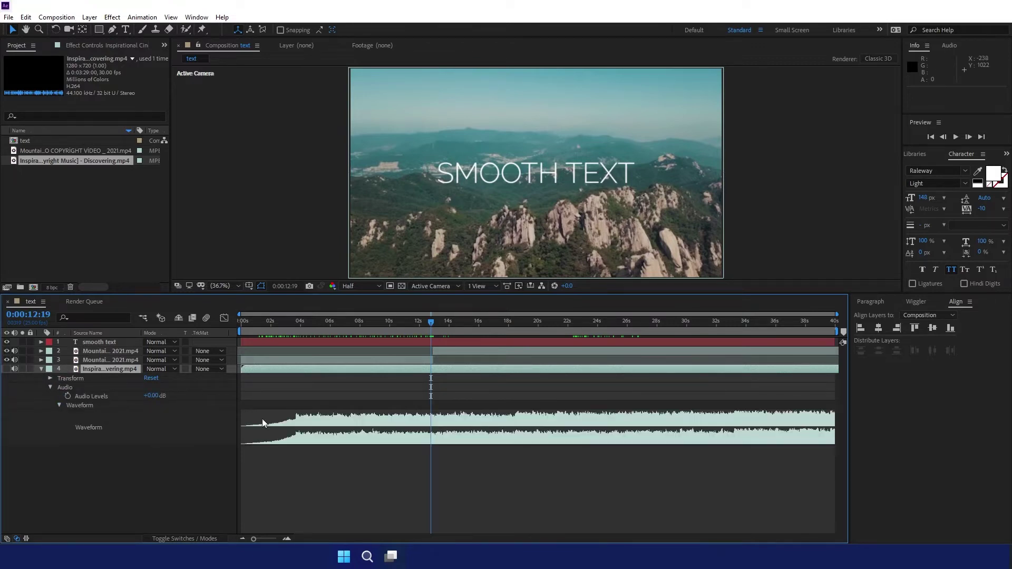
{"action": "left_click_drag", "start_coordinate": [242, 369], "coordinate": [266, 369]}
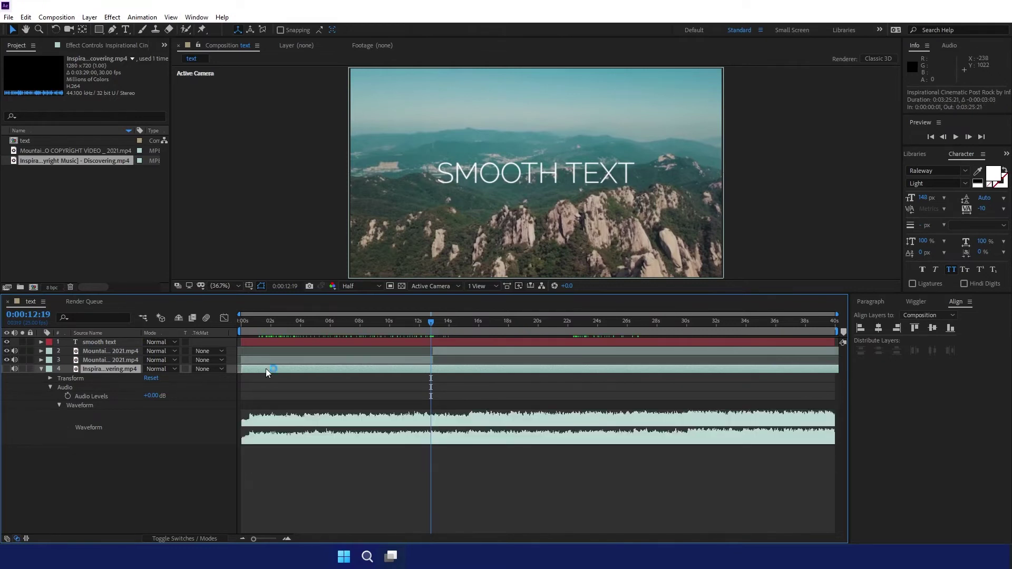
Preview from the start, then make the first mountain clip span 0–15 s so the cut falls at 15 s.
{"action": "left_click_drag", "start_coordinate": [267, 324], "coordinate": [157, 350]}
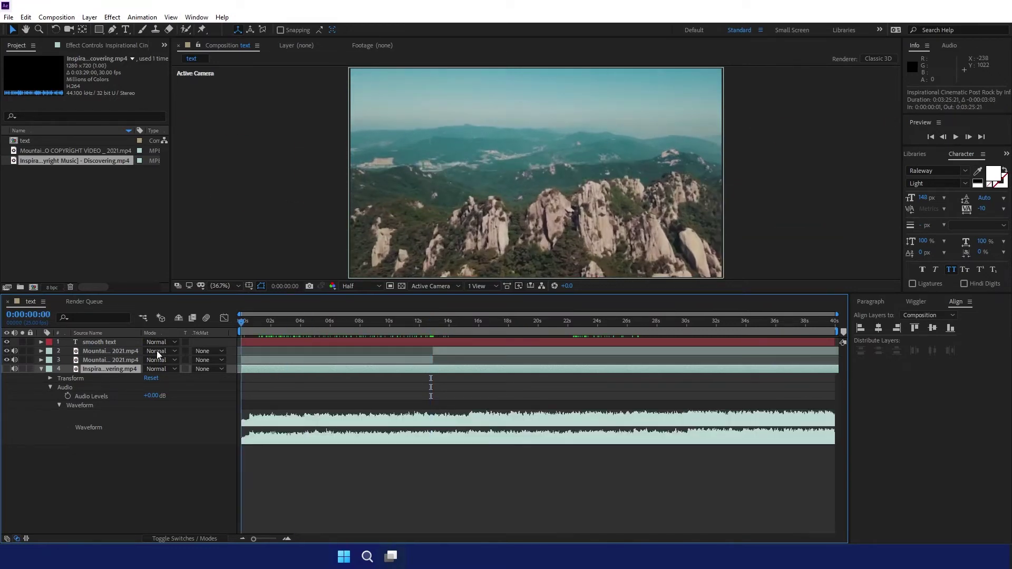
{"action": "key", "text": "space"}
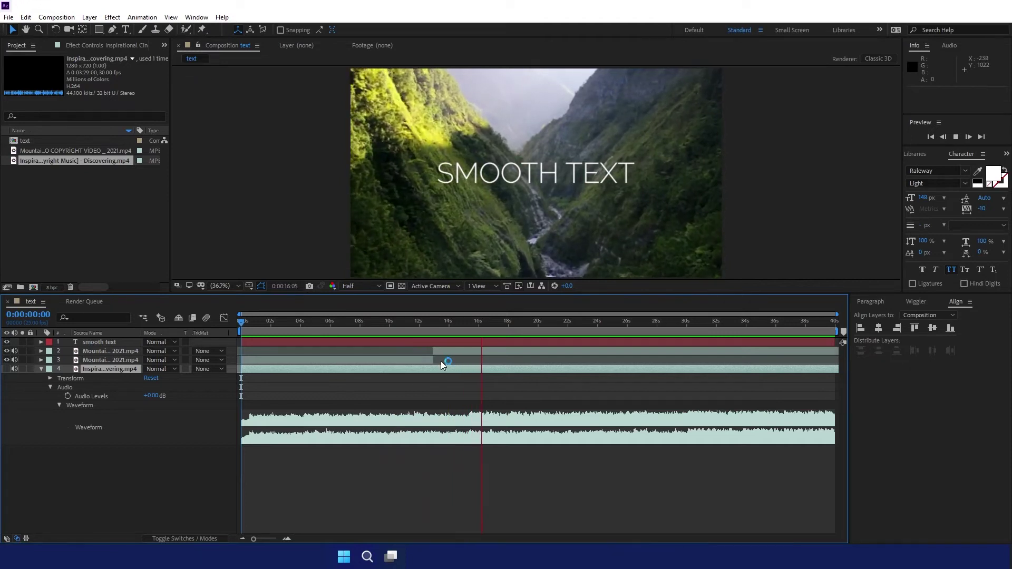
{"action": "key", "text": "space"}
{"action": "left_click_drag", "start_coordinate": [429, 361], "coordinate": [466, 362]}
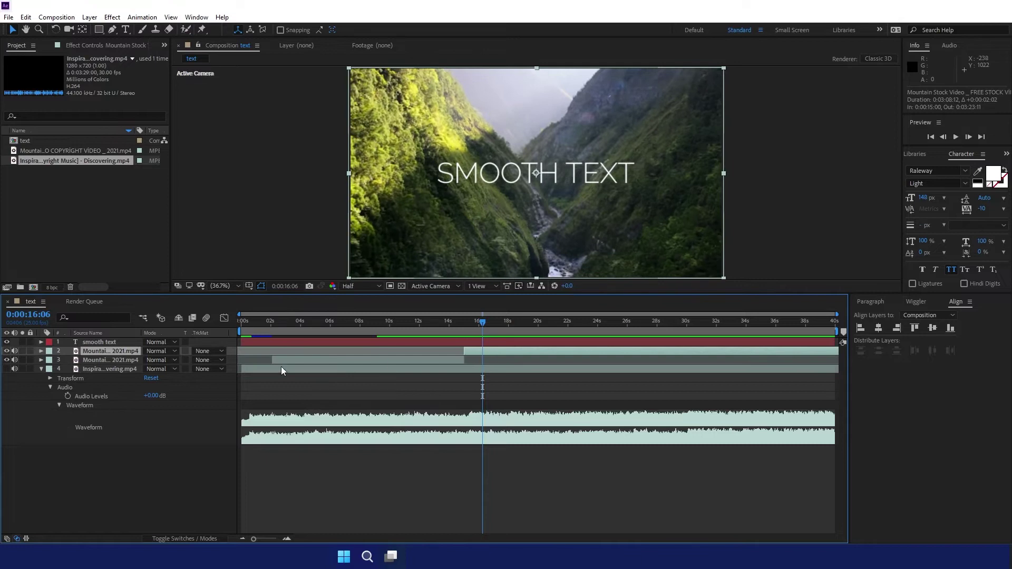
{"action": "left_click_drag", "start_coordinate": [275, 360], "coordinate": [301, 338]}
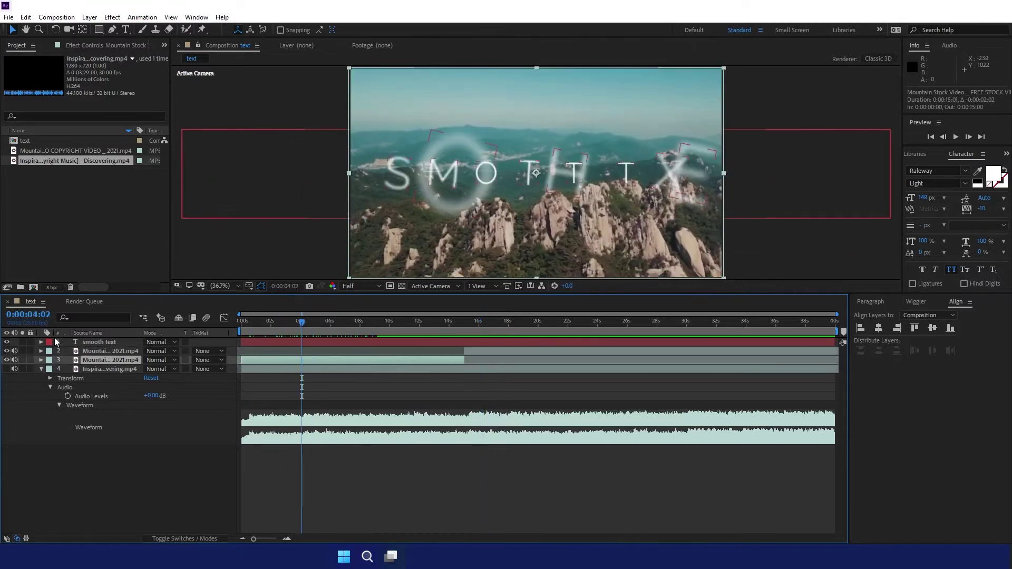
Duplicate the SMOOTH TEXT layer, move the copy below the original and scale it down.
{"action": "left_click", "coordinate": [96, 344]}
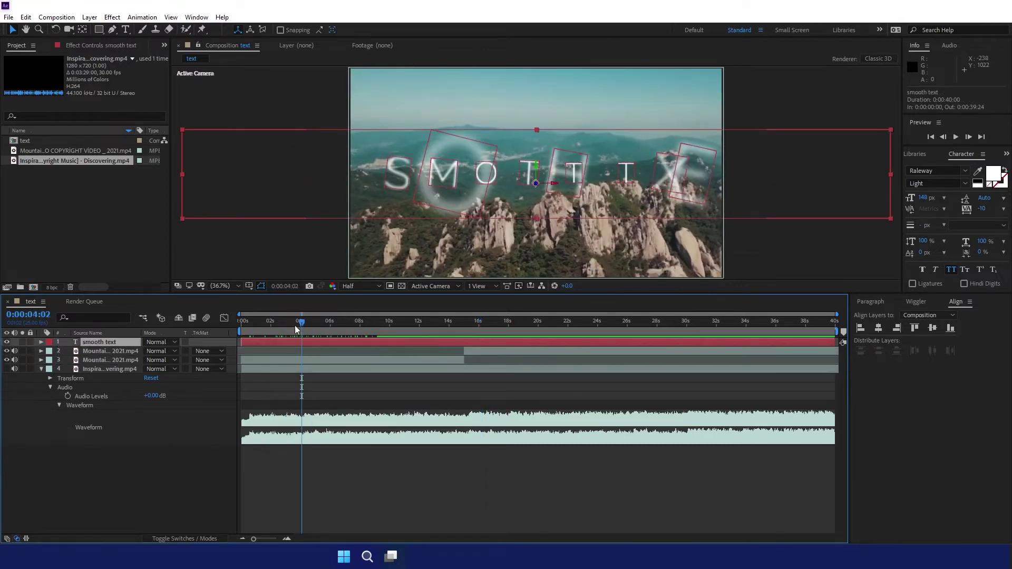
{"action": "left_click_drag", "start_coordinate": [296, 329], "coordinate": [420, 350]}
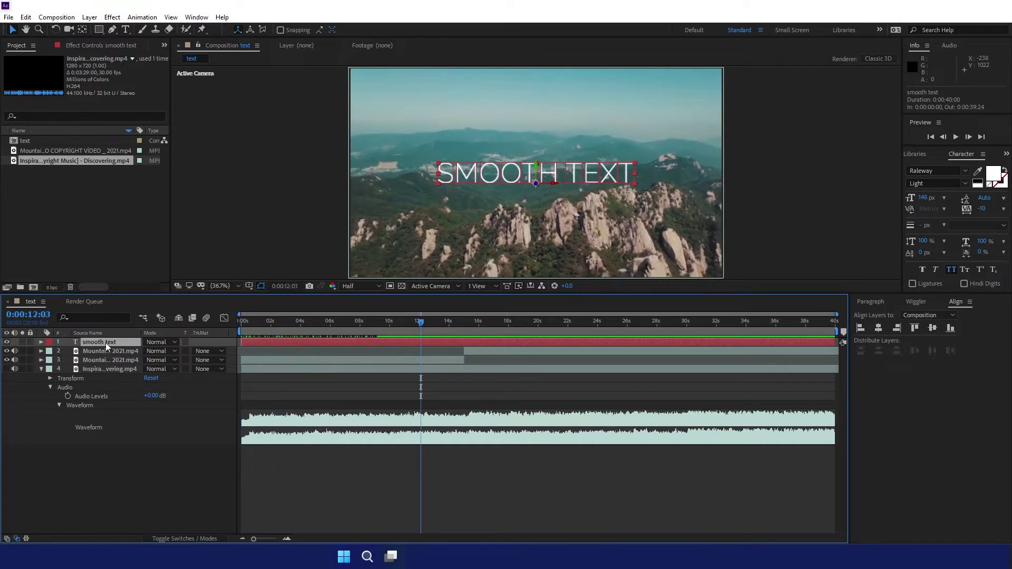
{"action": "key", "text": "ctrl+d"}
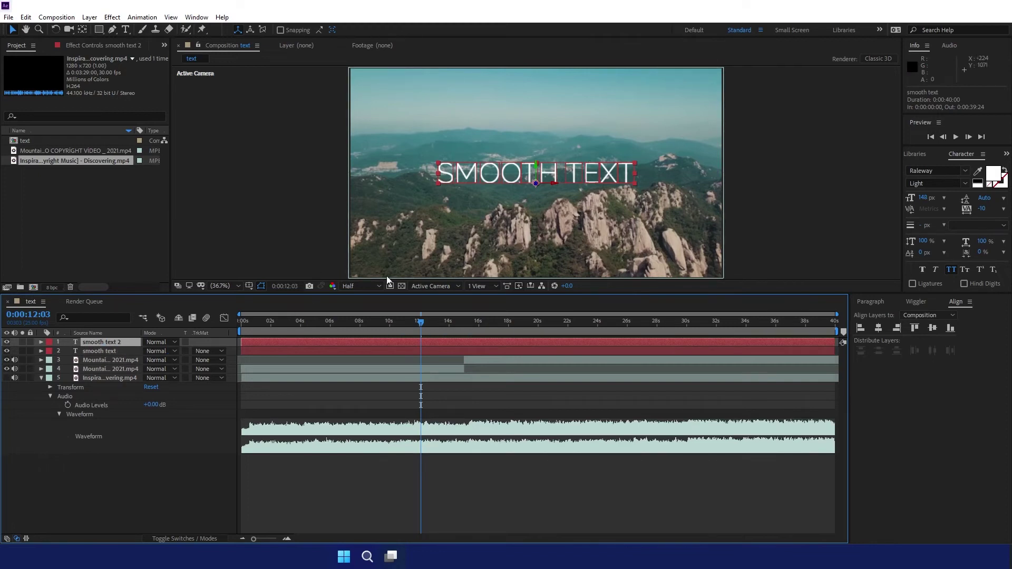
{"action": "left_click_drag", "start_coordinate": [549, 177], "coordinate": [548, 200]}
{"action": "left_click_drag", "start_coordinate": [631, 196], "coordinate": [563, 192]}
Retype the copy as 'aftereffect tutorial', start it about 4 s later, and preview.
{"action": "key", "text": "ctrl+t"}
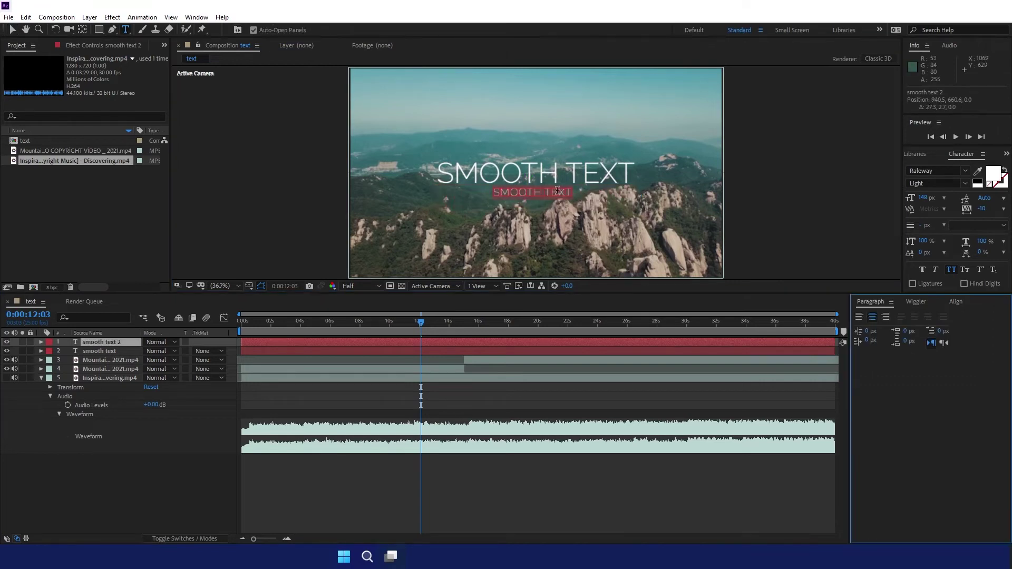
{"action": "type", "text": "aftere"}
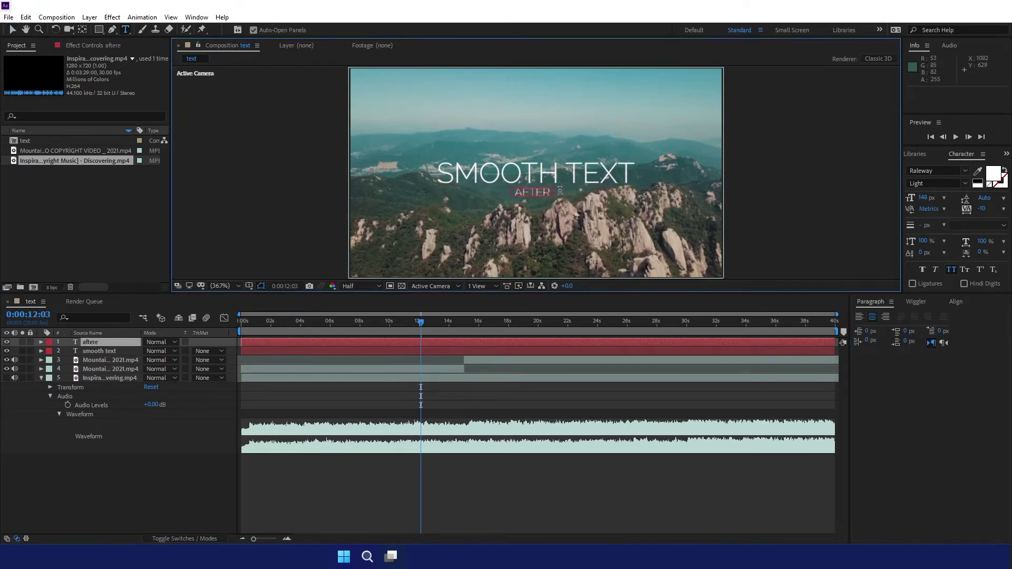
{"action": "type", "text": "ffect tutorial"}
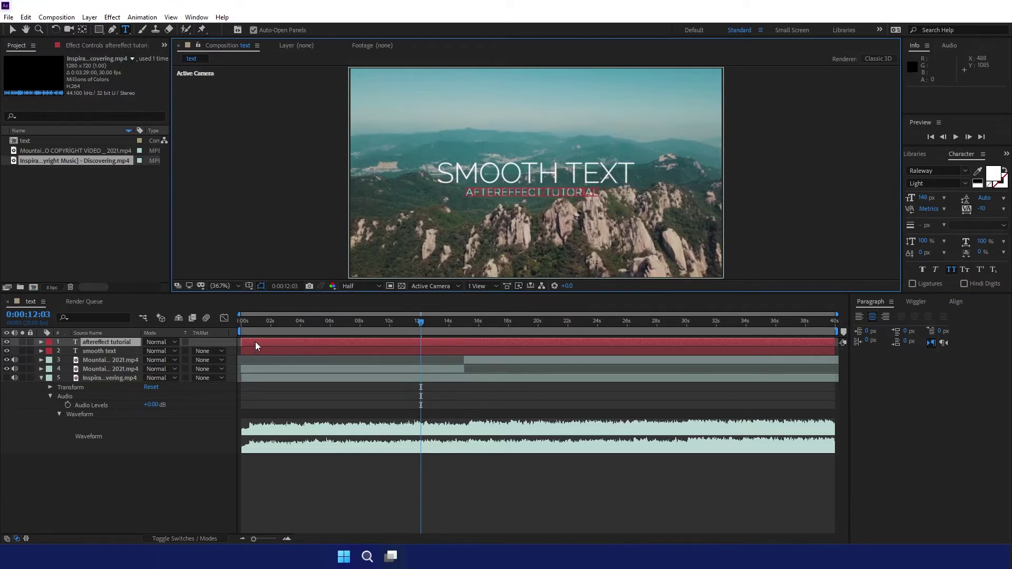
{"action": "left_click_drag", "start_coordinate": [257, 346], "coordinate": [354, 344]}
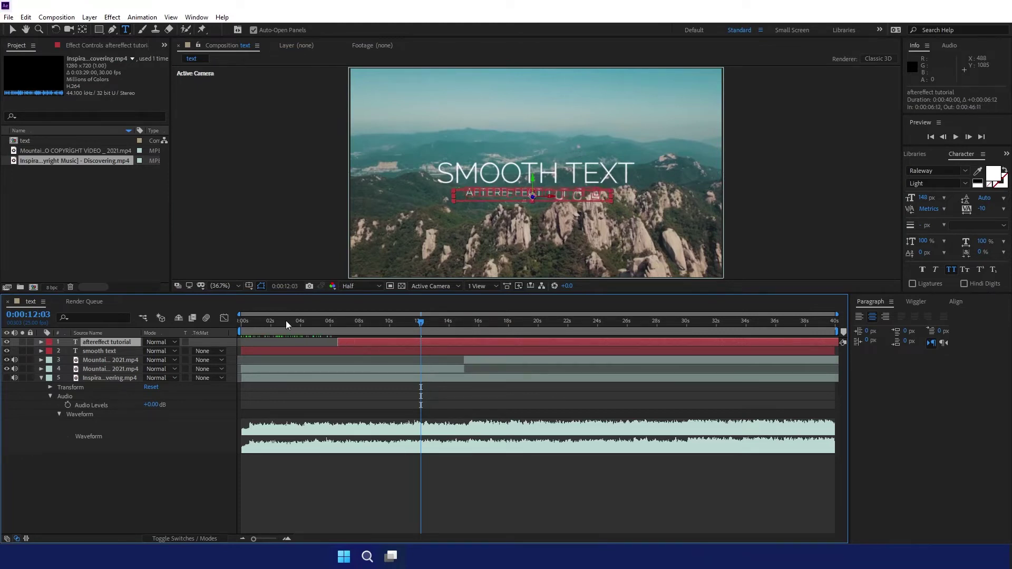
{"action": "key", "text": "space"}
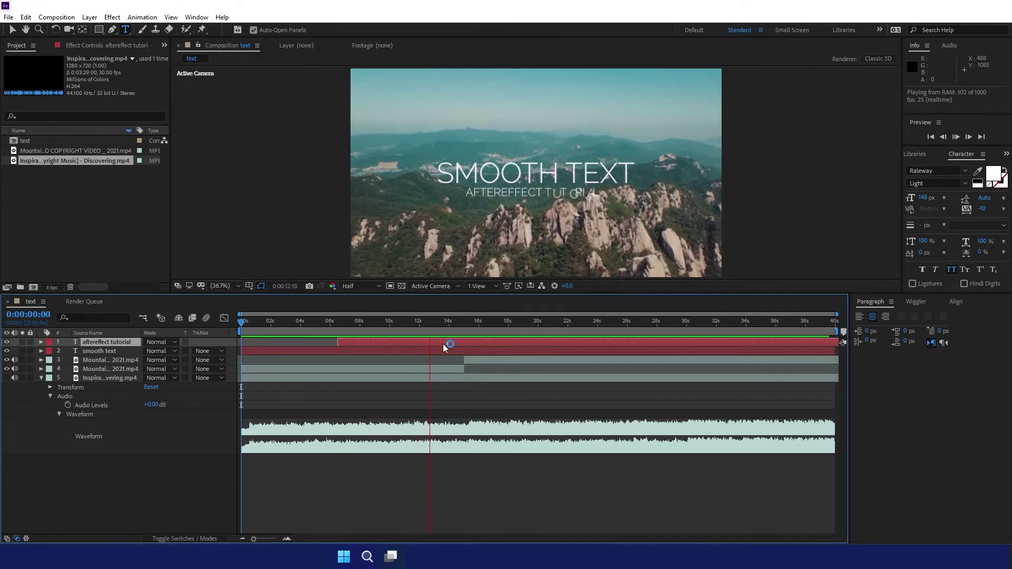
Stop playback near 8 s and expand the subtitle's Text > Animator 1 properties.
{"action": "left_click", "coordinate": [405, 331]}
{"action": "mouse_move", "coordinate": [388, 333]}
{"action": "left_mouse_down"}
{"action": "mouse_move", "coordinate": [359, 334]}
{"action": "mouse_move", "coordinate": [371, 334]}
{"action": "left_mouse_up"}
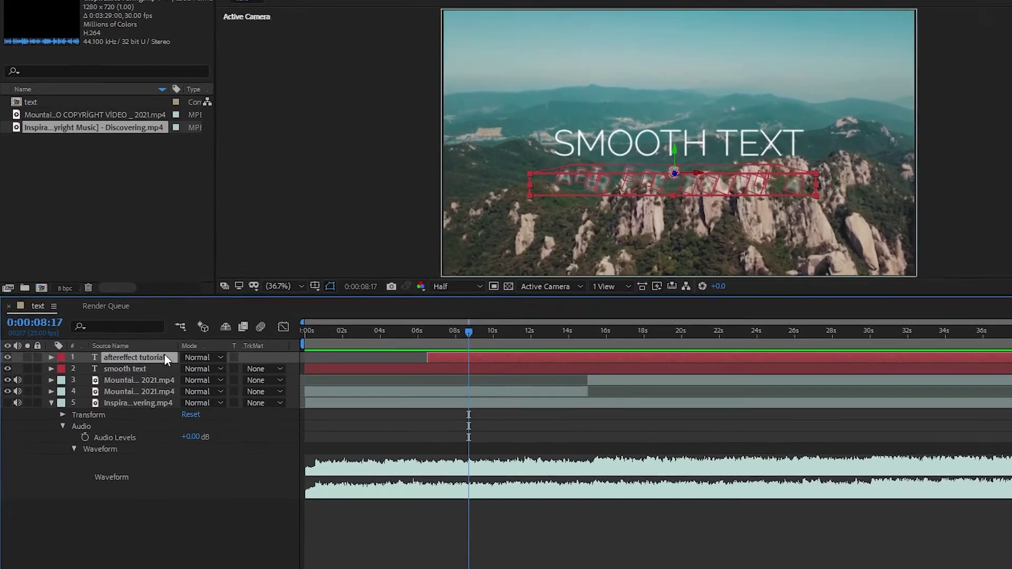
{"action": "left_click", "coordinate": [51, 359]}
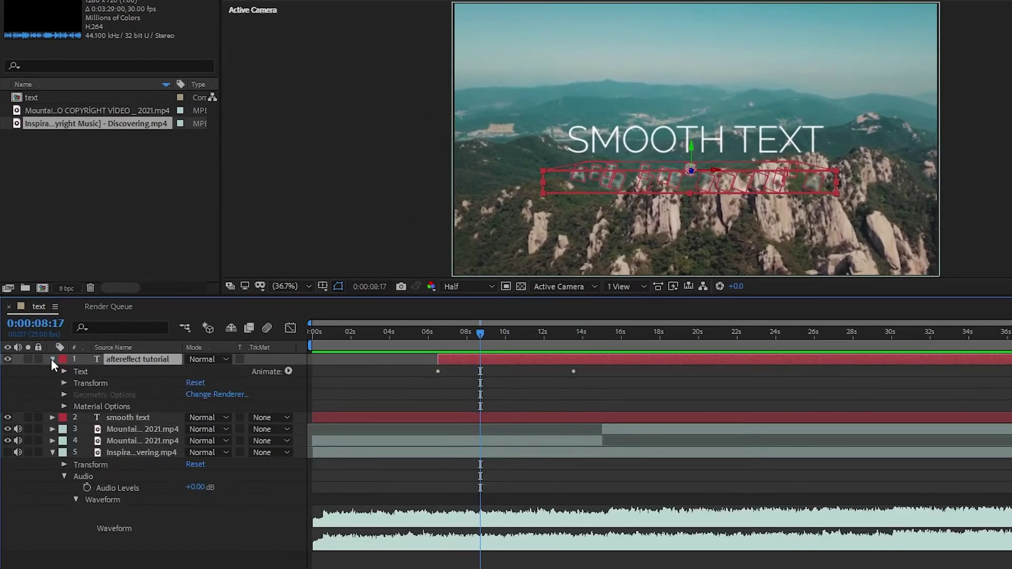
{"action": "left_click", "coordinate": [52, 359]}
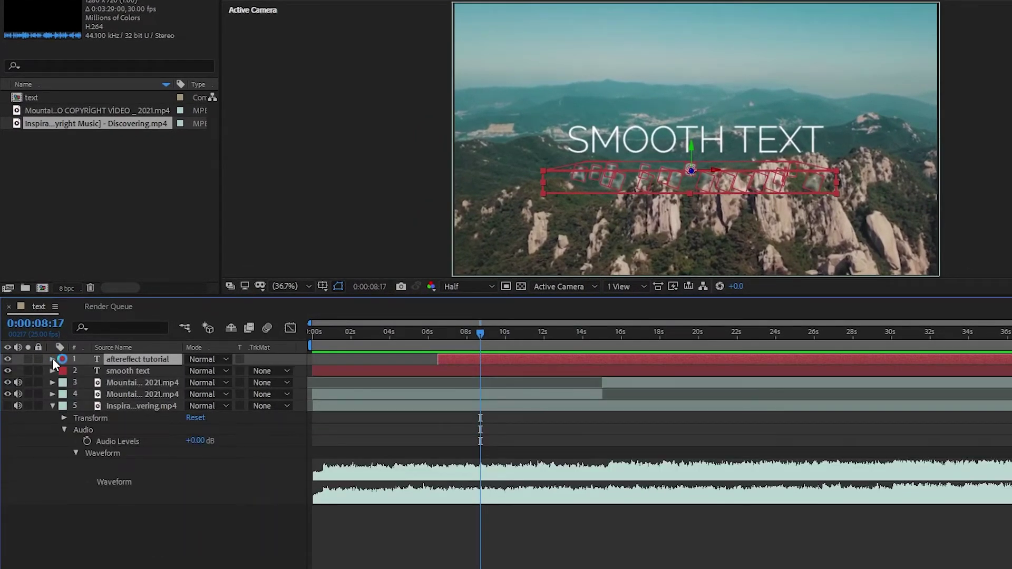
{"action": "left_click", "coordinate": [52, 359]}
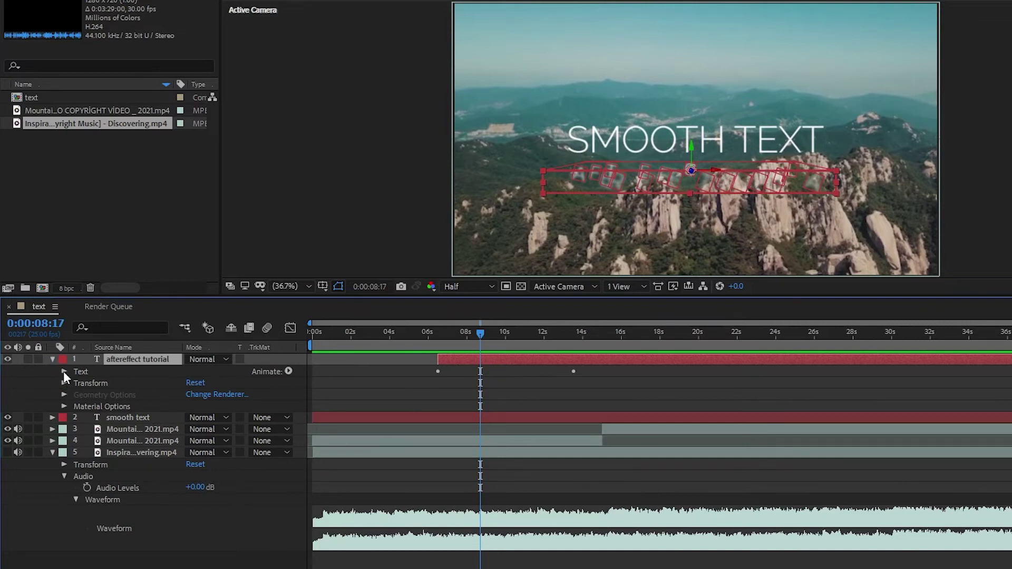
{"action": "left_click", "coordinate": [65, 371]}
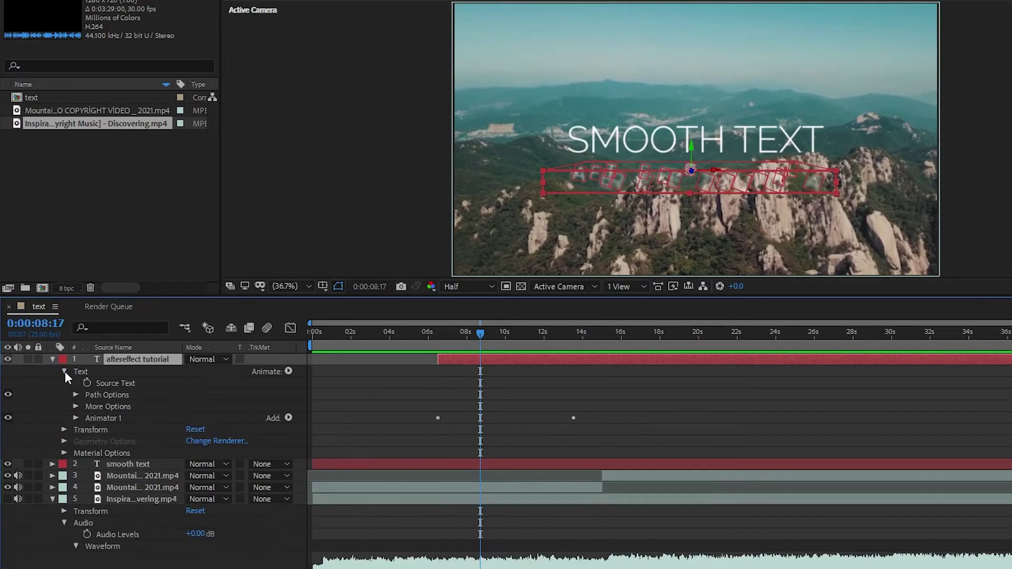
{"action": "left_click", "coordinate": [76, 418]}
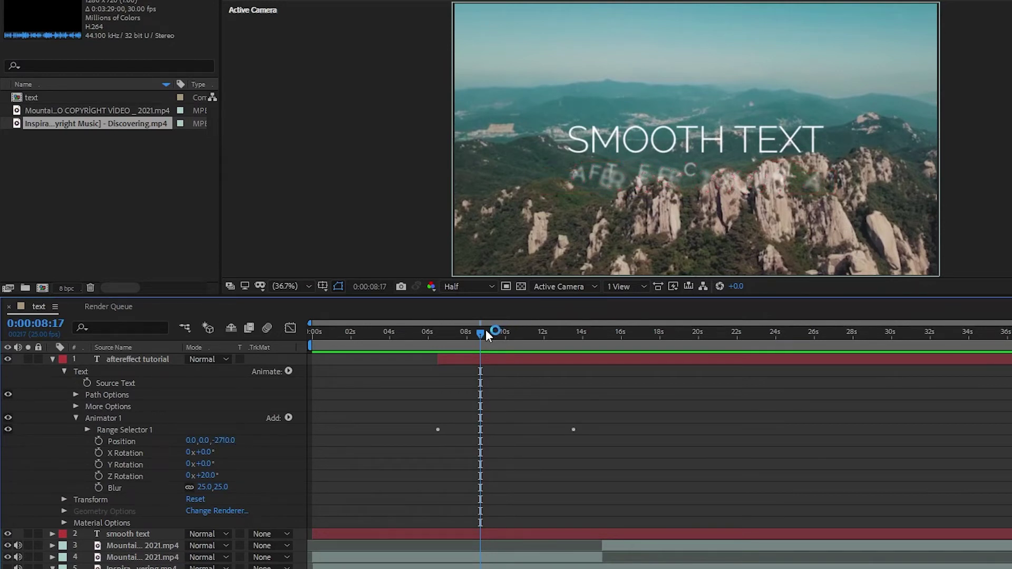
Push the subtitle animator's Position depth back to −8350.
{"action": "left_click_drag", "start_coordinate": [486, 332], "coordinate": [460, 335]}
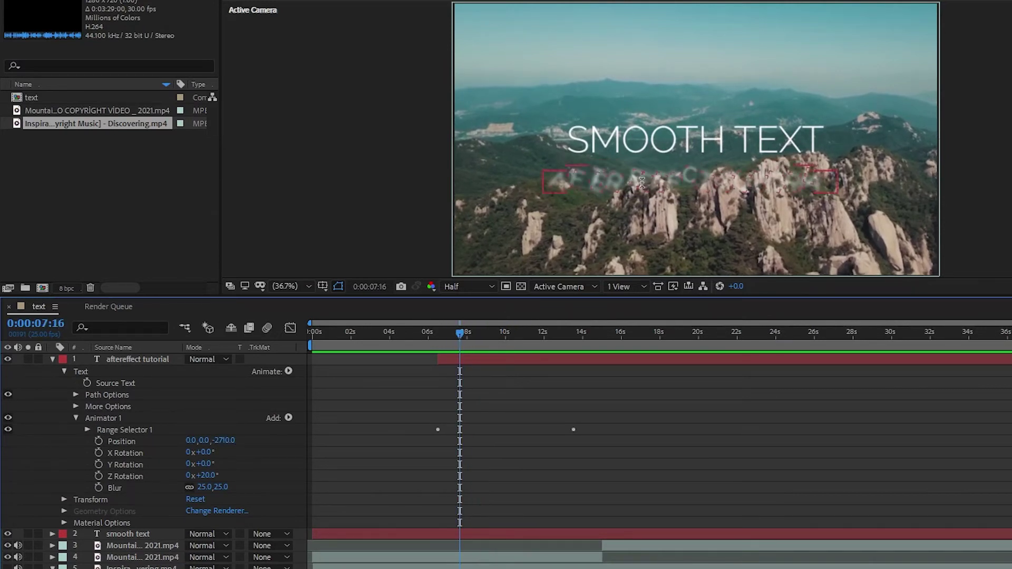
{"action": "left_click", "coordinate": [224, 441]}
{"action": "left_click_drag", "start_coordinate": [224, 445], "coordinate": [0, 567]}
Check the subtitle mid-animation, resize it at 16 s, and collapse its properties.
{"action": "left_click", "coordinate": [479, 359]}
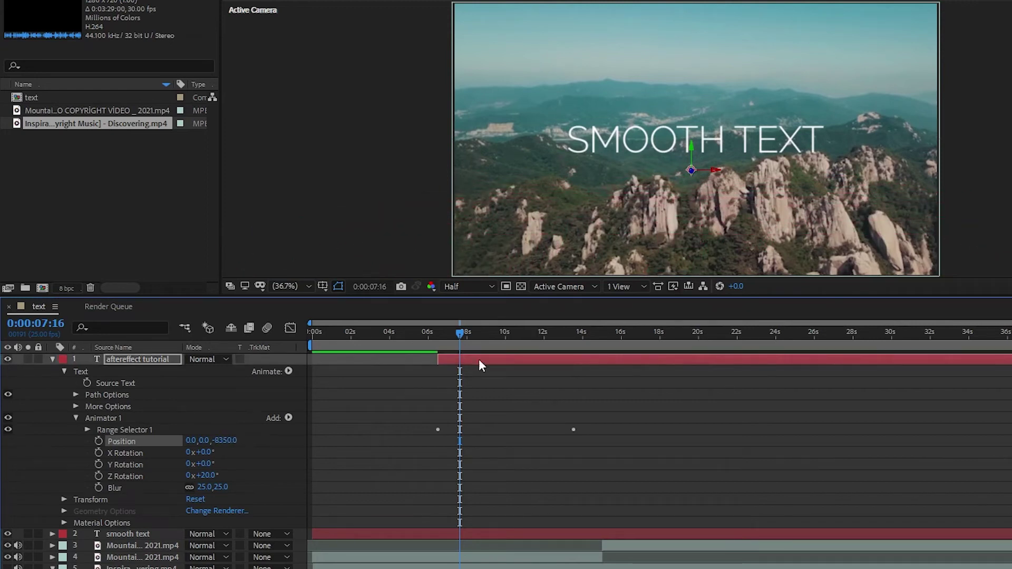
{"action": "left_click_drag", "start_coordinate": [459, 336], "coordinate": [501, 346]}
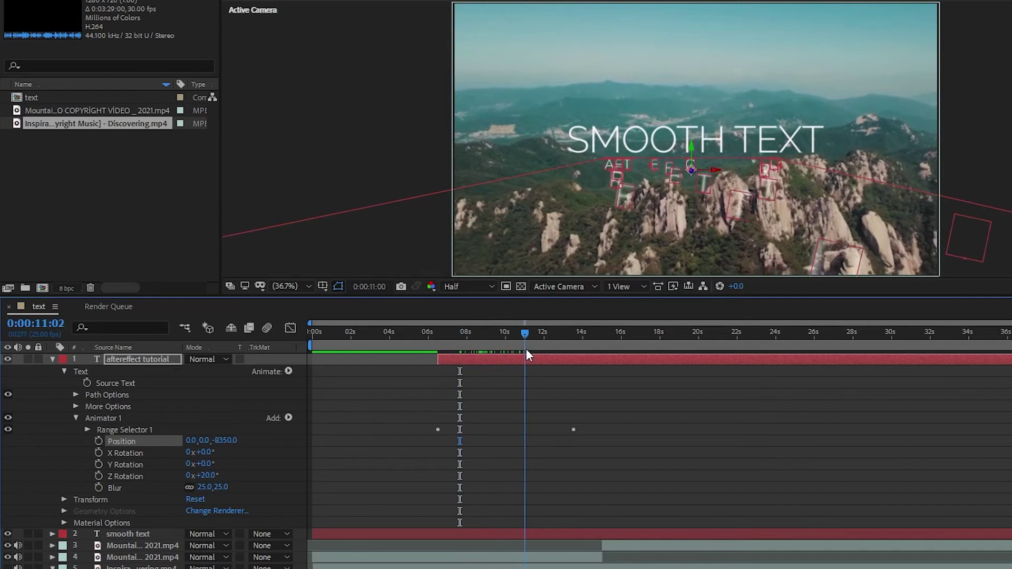
{"action": "left_click_drag", "start_coordinate": [526, 349], "coordinate": [557, 352]}
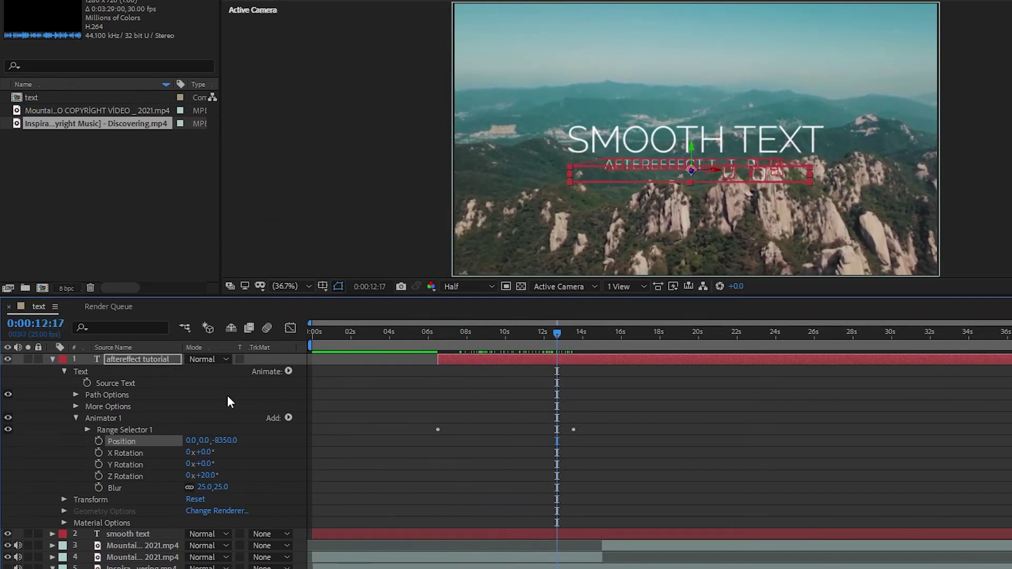
{"action": "left_click", "coordinate": [150, 359]}
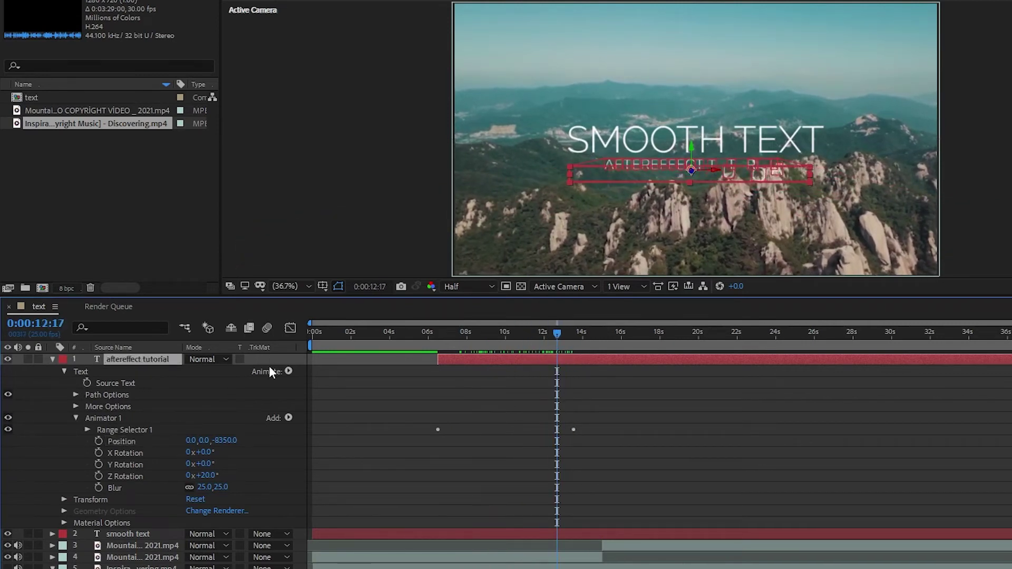
{"action": "left_click", "coordinate": [621, 333]}
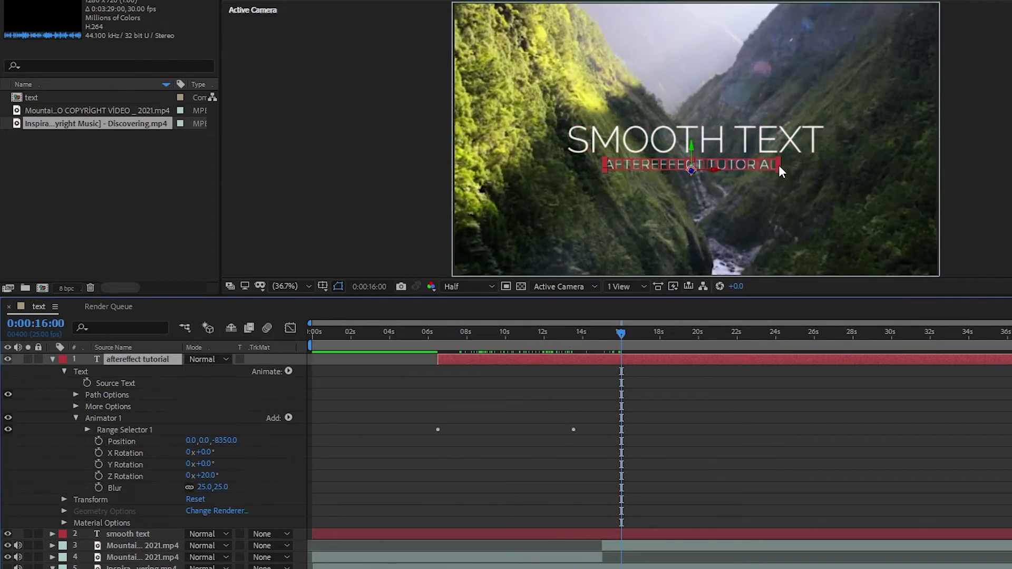
{"action": "left_click_drag", "start_coordinate": [780, 165], "coordinate": [751, 161]}
{"action": "left_click", "coordinate": [53, 364]}
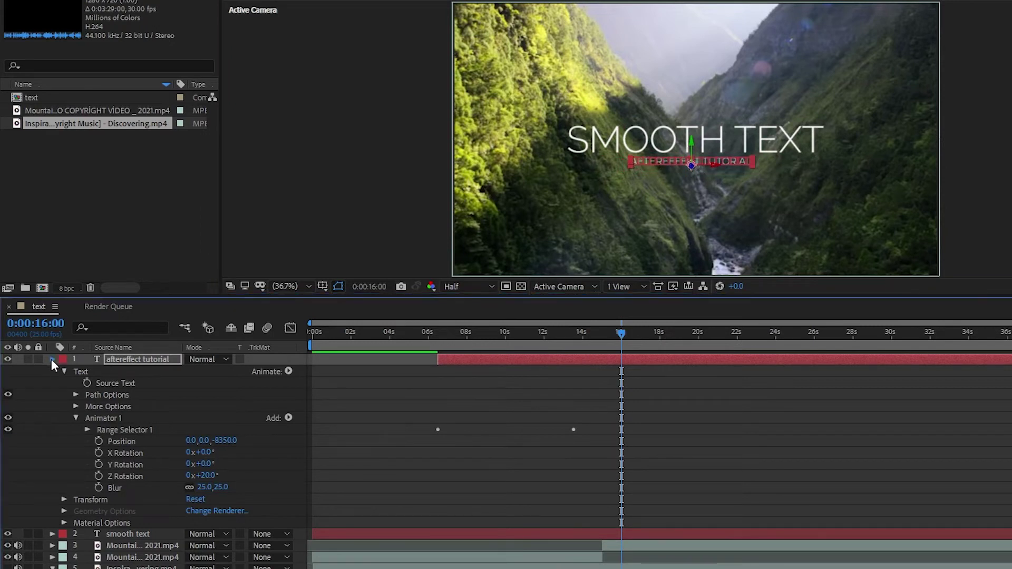
Preview the composition from 0:00 to watch title and subtitle assemble.
{"action": "left_click_drag", "start_coordinate": [621, 330], "coordinate": [210, 350]}
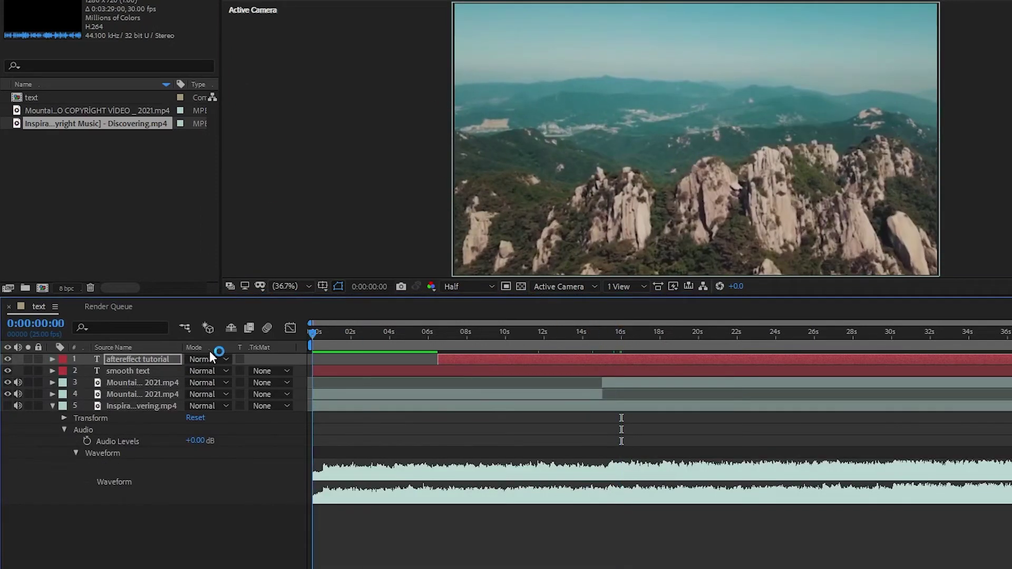
{"action": "key", "text": "space"}
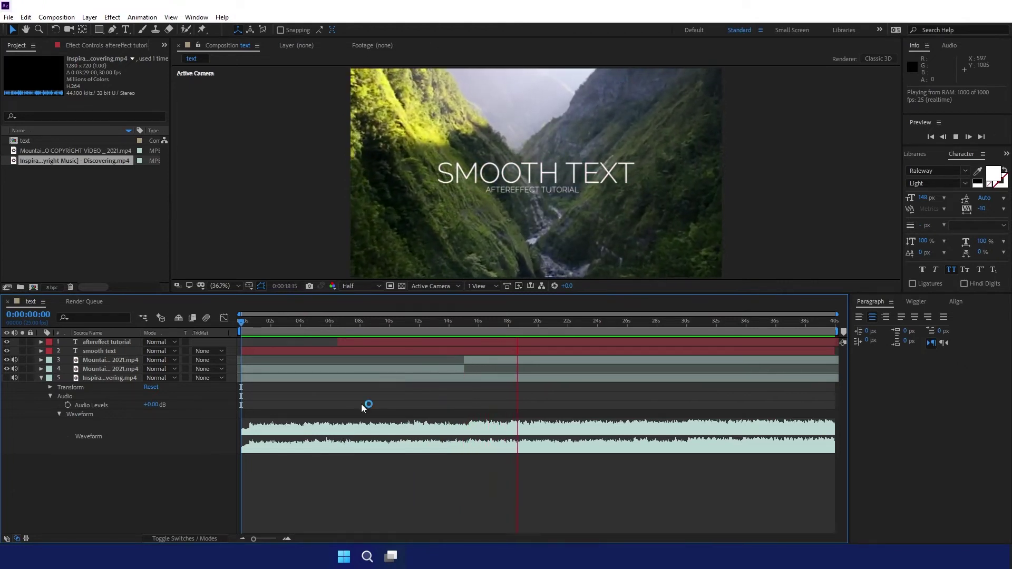
At 18:15, duplicate the aftereffect tutorial and smooth text layers.
{"action": "left_click", "coordinate": [517, 330]}
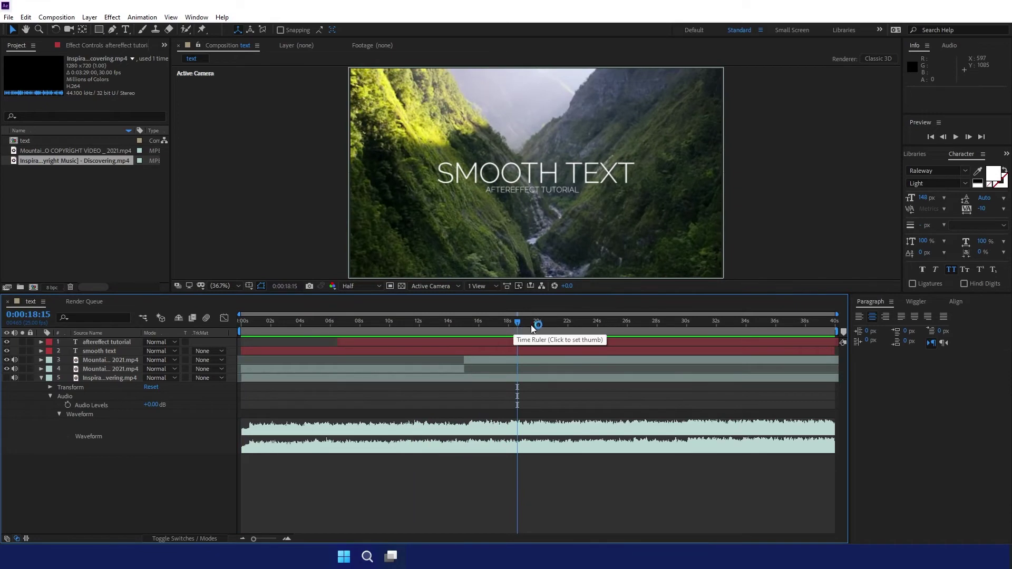
{"action": "left_click", "coordinate": [535, 344]}
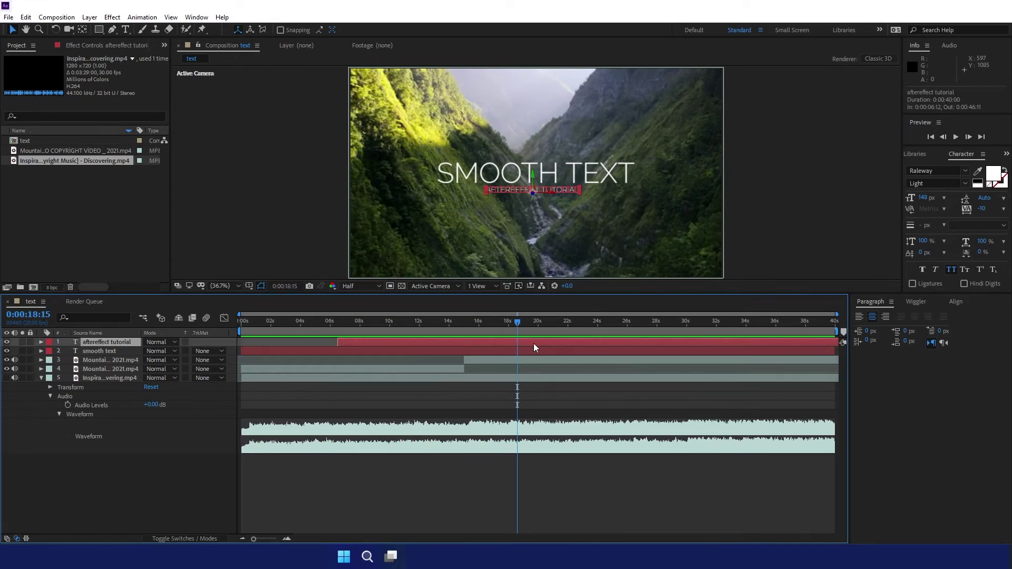
{"action": "key", "text": "ctrl+d"}
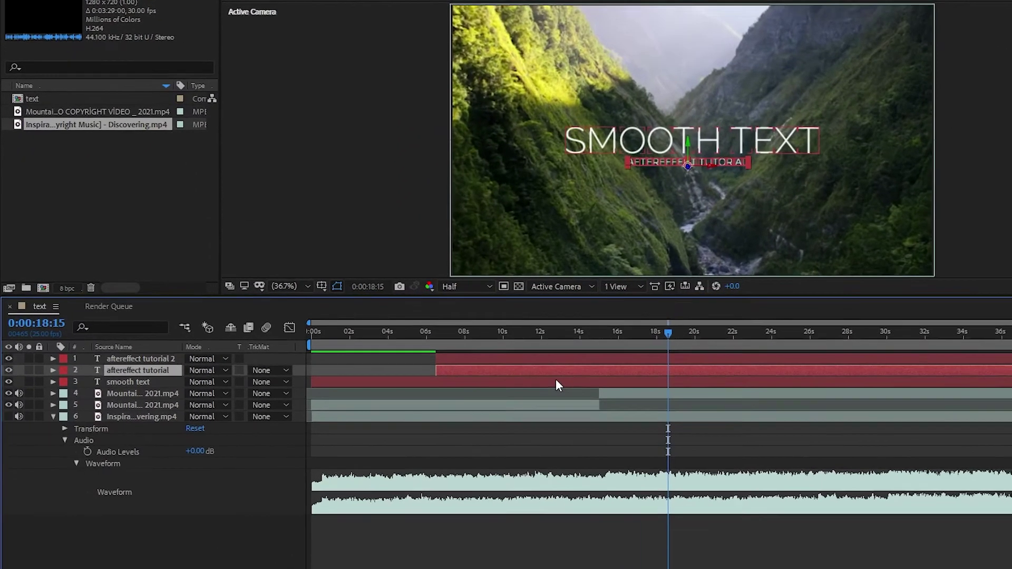
{"action": "left_click", "coordinate": [558, 383]}
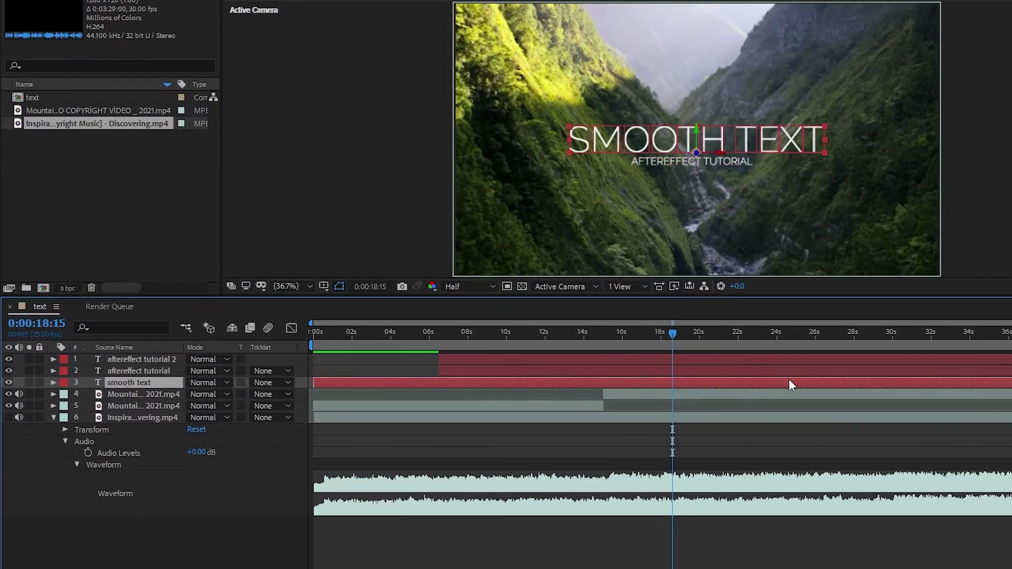
{"action": "key", "text": "ctrl+d"}
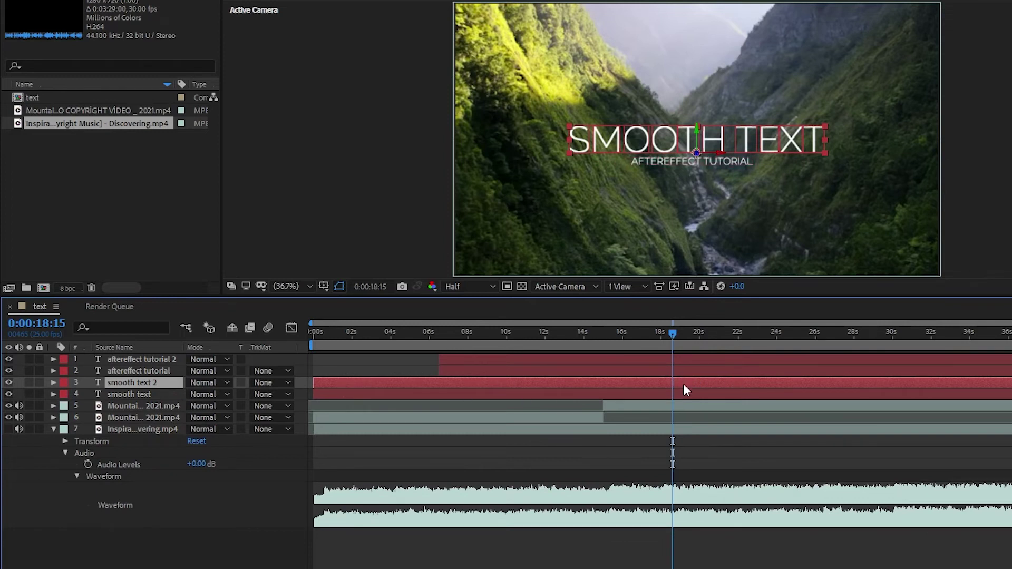
Split both copies at 18:15, delete their first halves, and move to 19:05.
{"action": "key", "text": "ctrl+shift+d"}
{"action": "left_click", "coordinate": [638, 393]}
{"action": "key", "text": "Delete"}
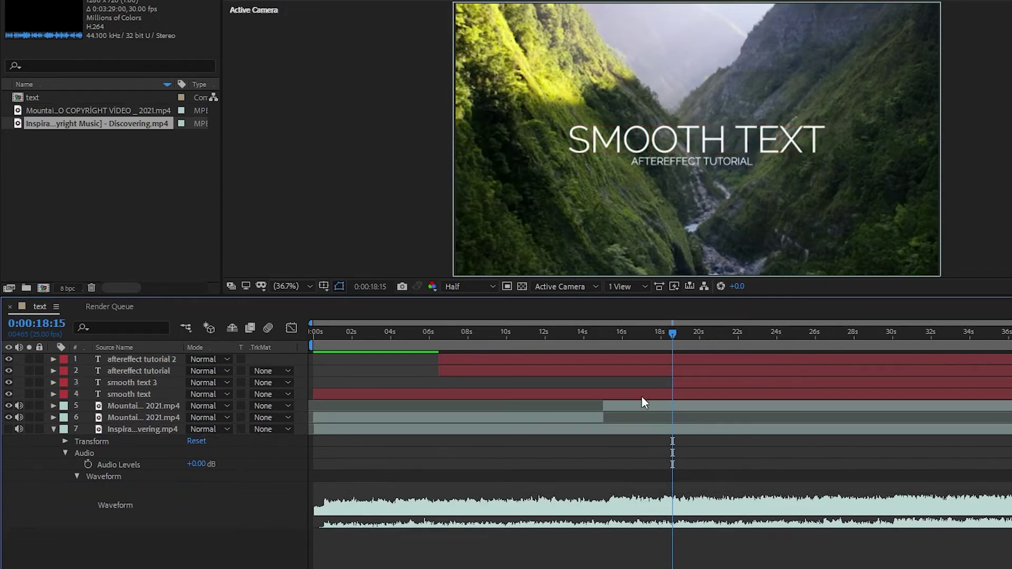
{"action": "left_click", "coordinate": [700, 360]}
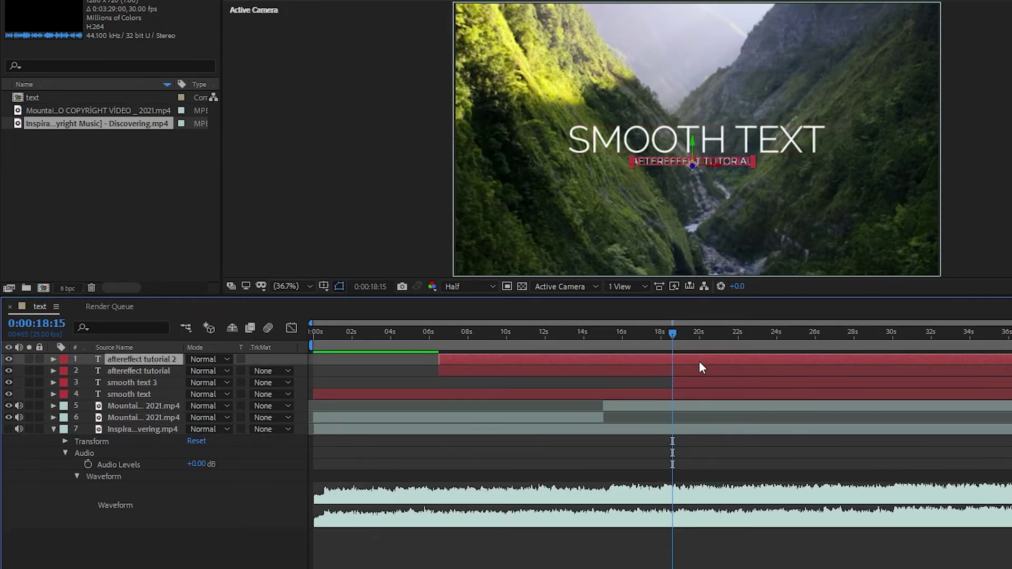
{"action": "key", "text": "ctrl+shift+d"}
{"action": "left_click", "coordinate": [631, 371]}
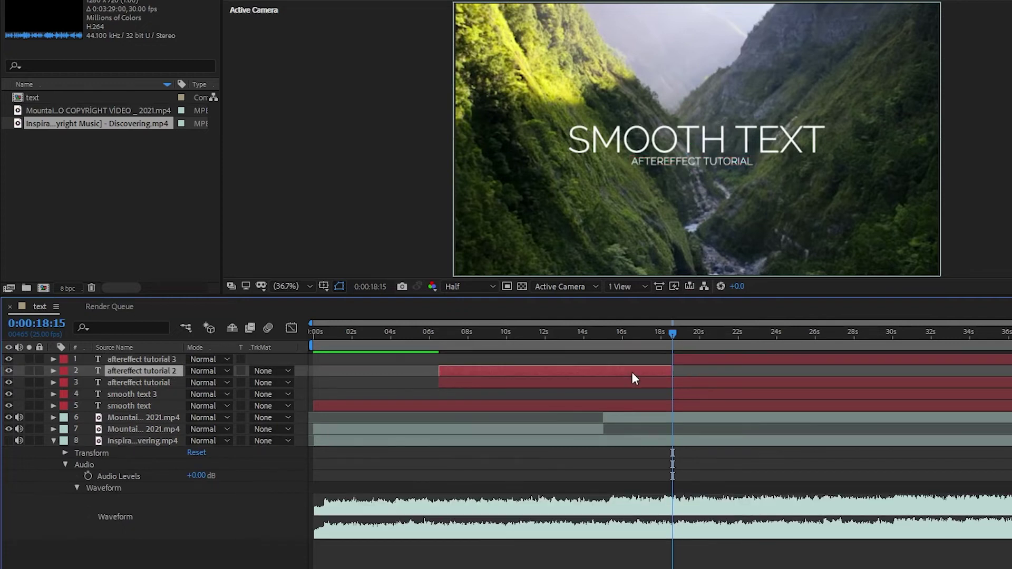
{"action": "key", "text": "Delete"}
{"action": "left_click", "coordinate": [706, 363]}
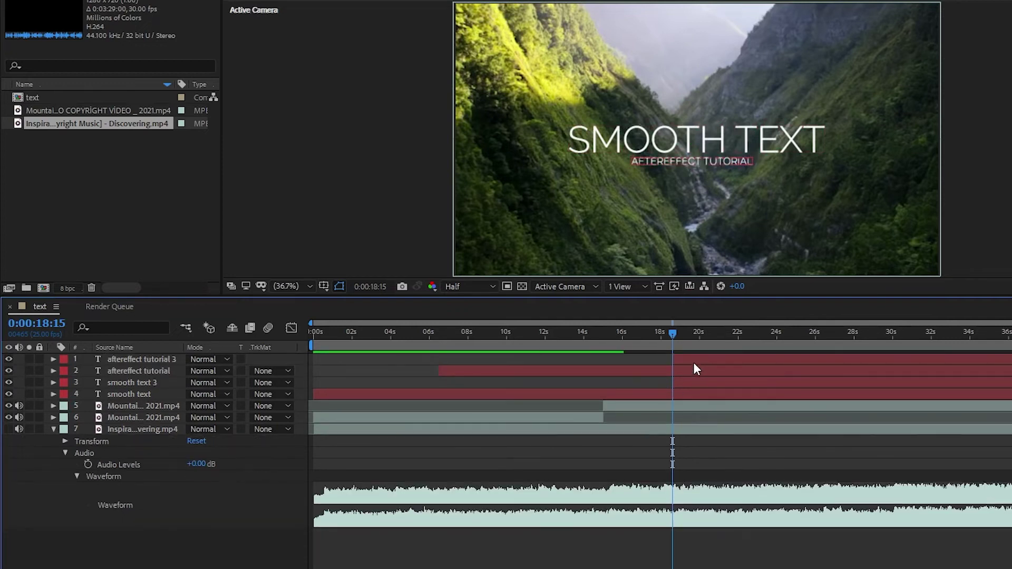
{"action": "left_click_drag", "start_coordinate": [672, 332], "coordinate": [683, 336]}
Move smooth text 3's Range Selector 1 Offset keyframes to start at 19:05.
{"action": "left_click", "coordinate": [710, 385]}
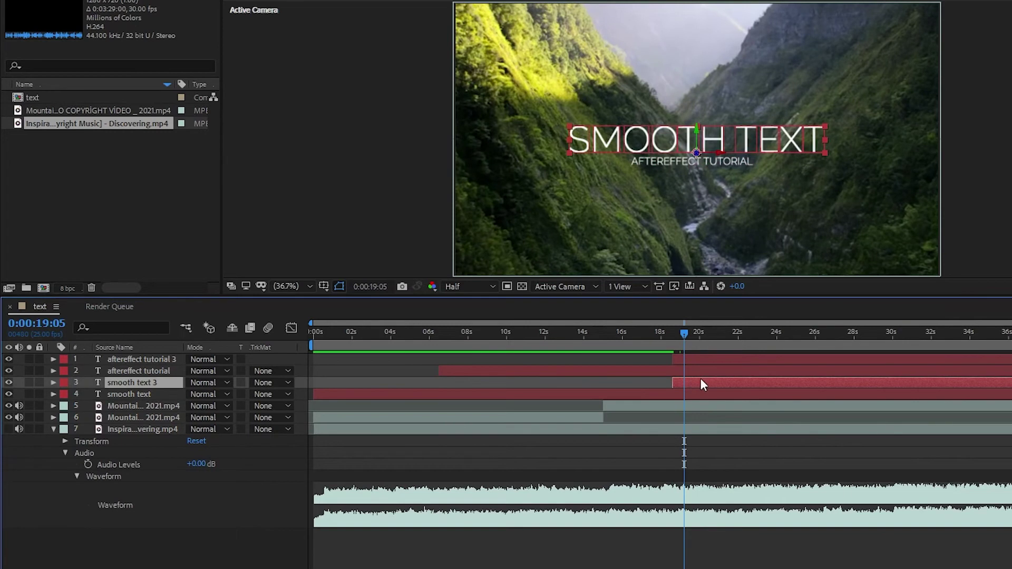
{"action": "left_click", "coordinate": [53, 382]}
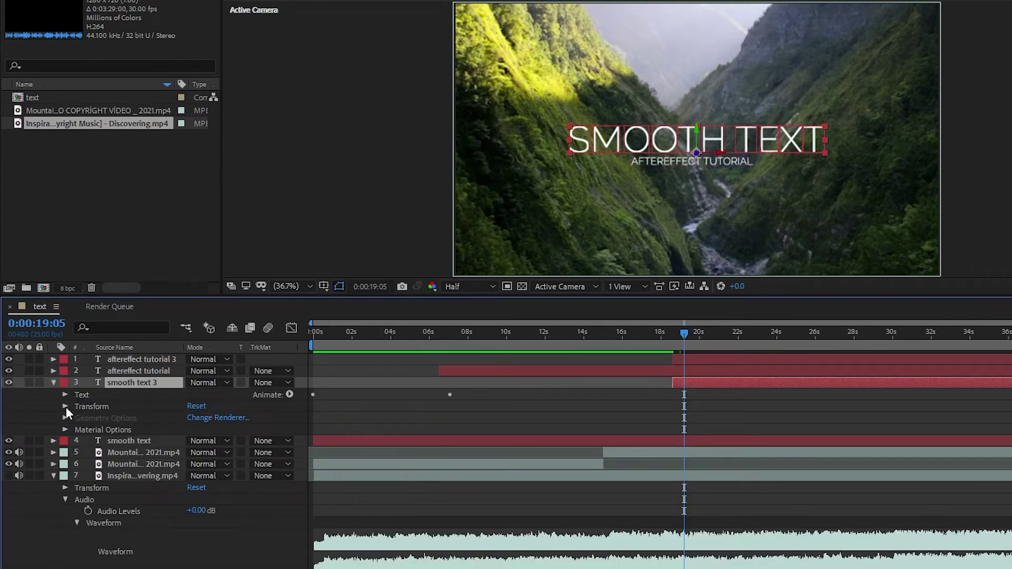
{"action": "left_click", "coordinate": [65, 407]}
{"action": "left_click", "coordinate": [64, 405]}
{"action": "left_click", "coordinate": [64, 396]}
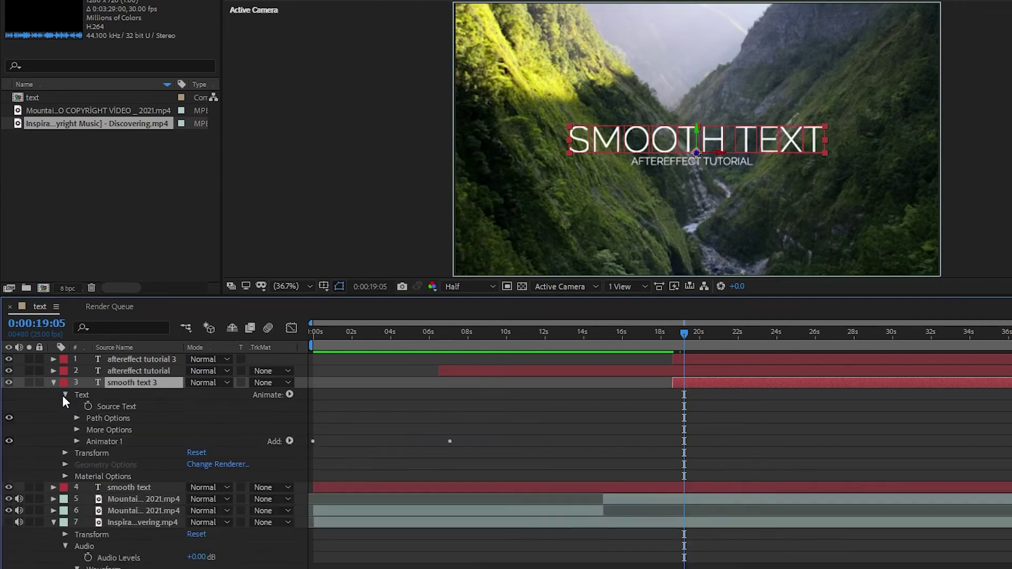
{"action": "left_click", "coordinate": [77, 442]}
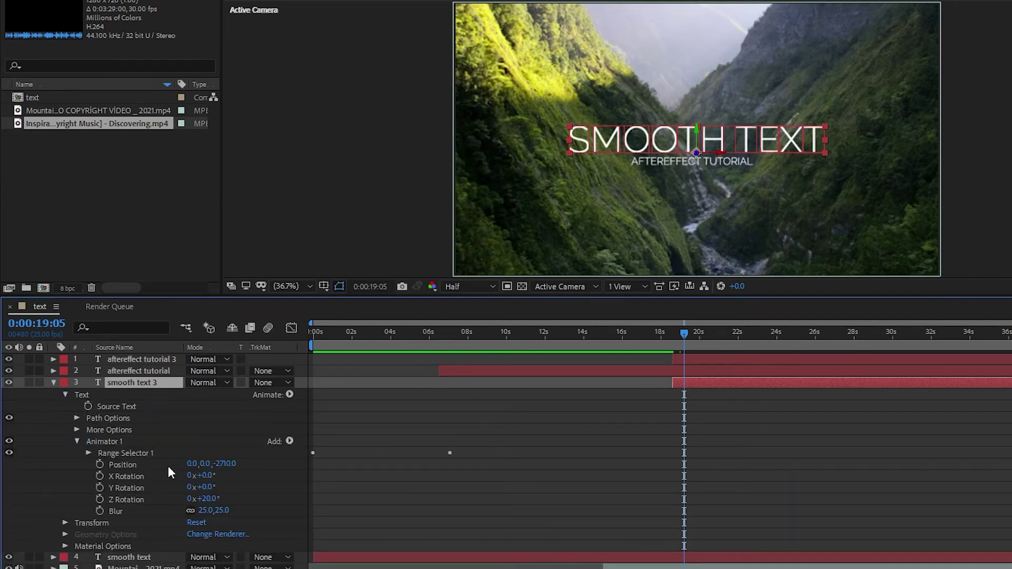
{"action": "left_click", "coordinate": [88, 452]}
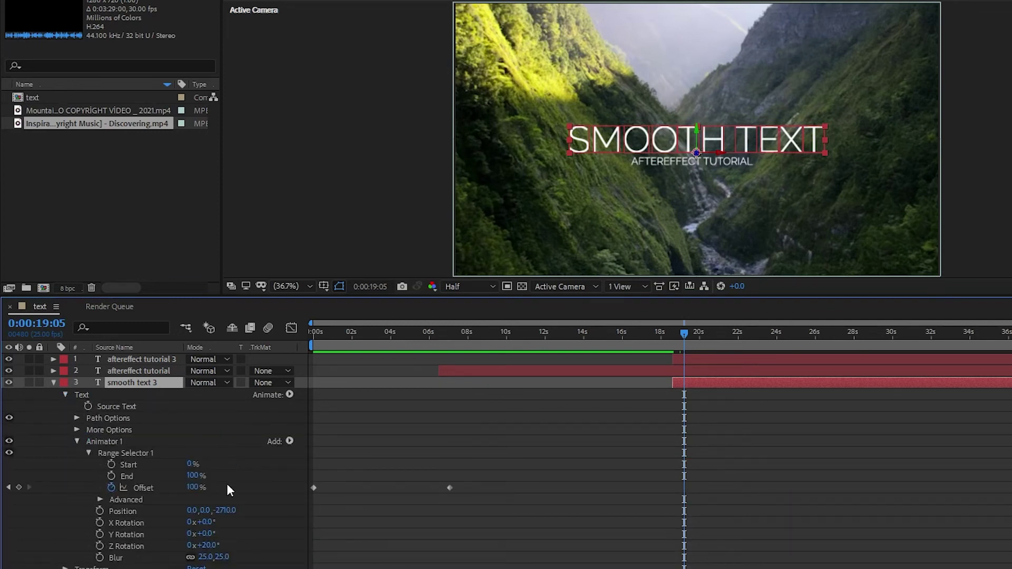
{"action": "left_click_drag", "start_coordinate": [519, 473], "coordinate": [312, 505]}
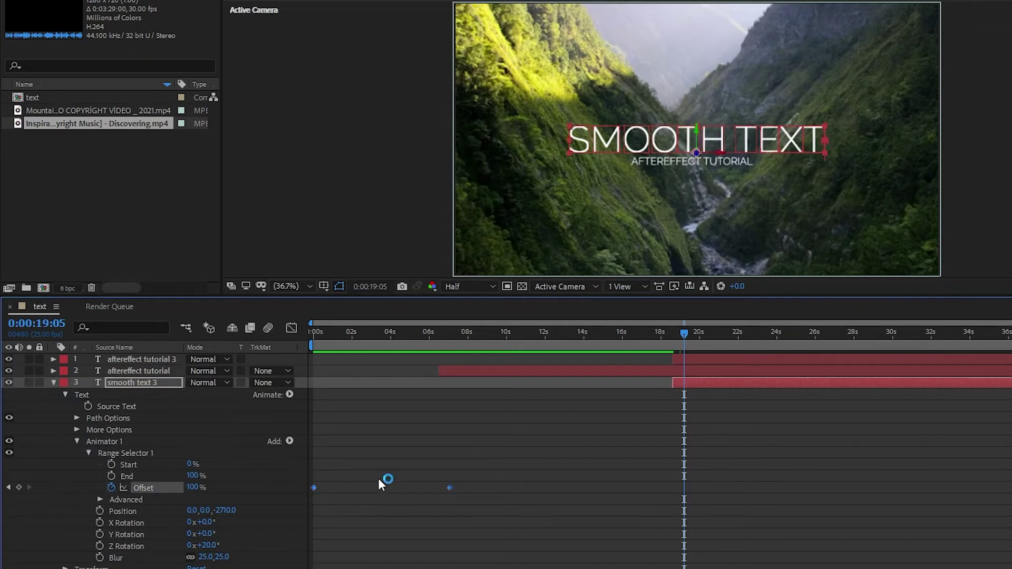
{"action": "left_click_drag", "start_coordinate": [451, 488], "coordinate": [816, 488]}
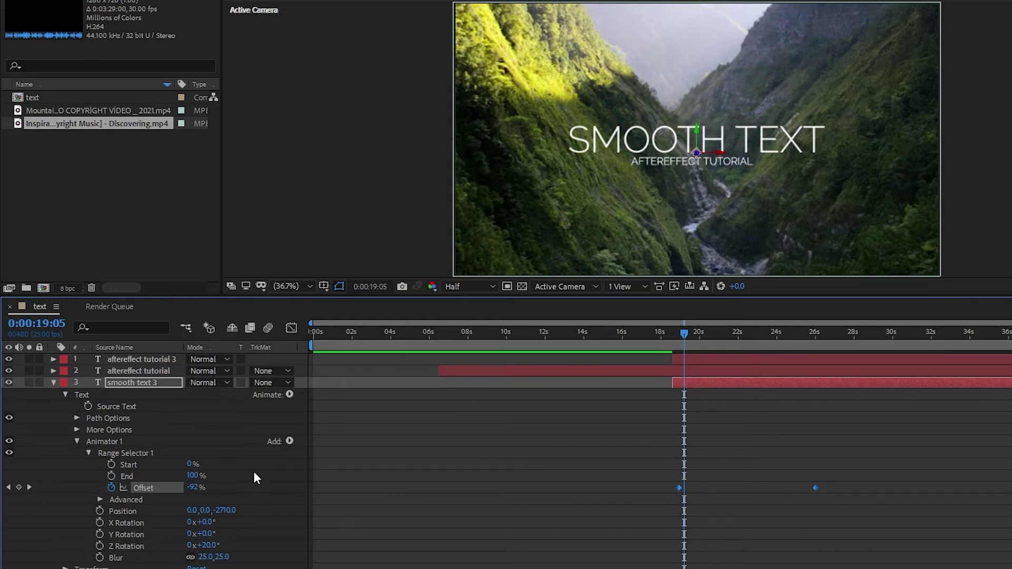
Set the range selector's Advanced Shape to Ramp Down and check the fly-out near 20 s.
{"action": "left_click", "coordinate": [100, 499]}
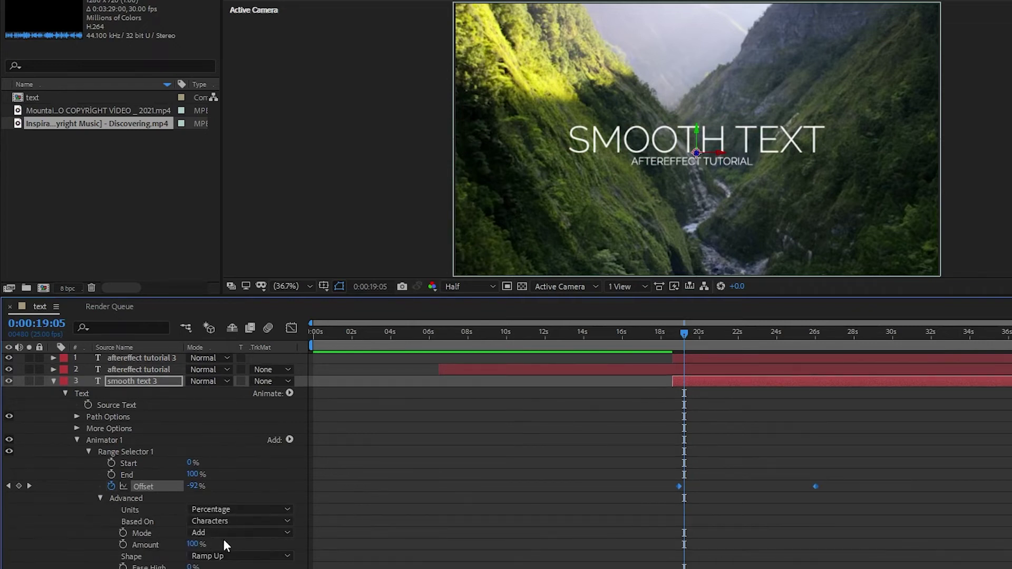
{"action": "left_click", "coordinate": [234, 558]}
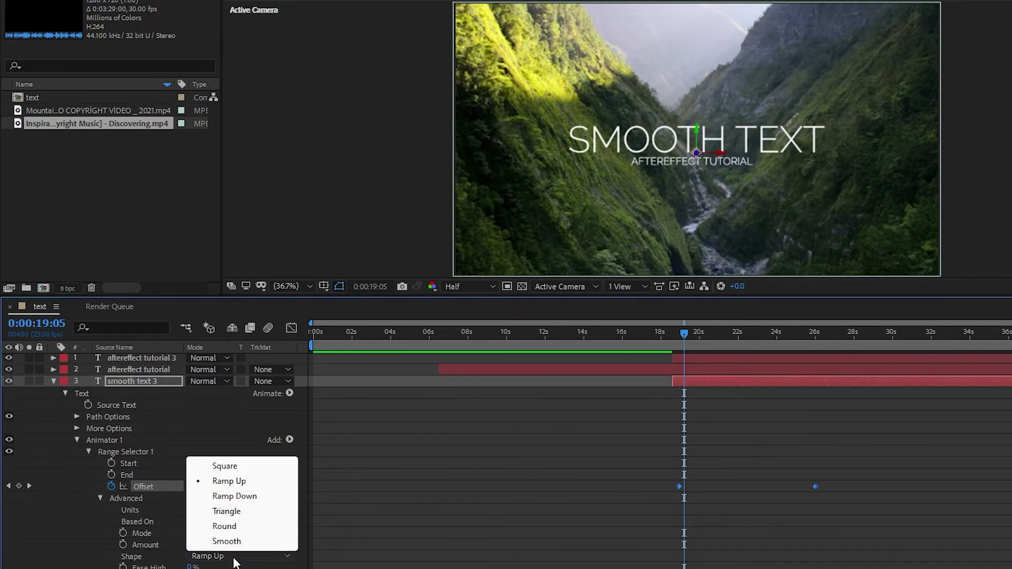
{"action": "left_click", "coordinate": [252, 496]}
{"action": "left_click", "coordinate": [235, 557]}
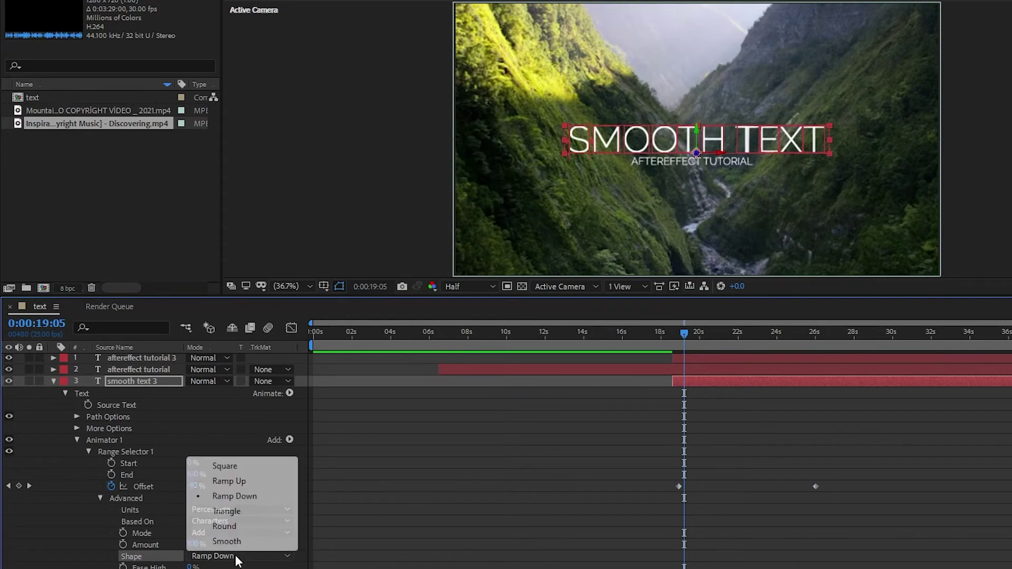
{"action": "left_click", "coordinate": [240, 497]}
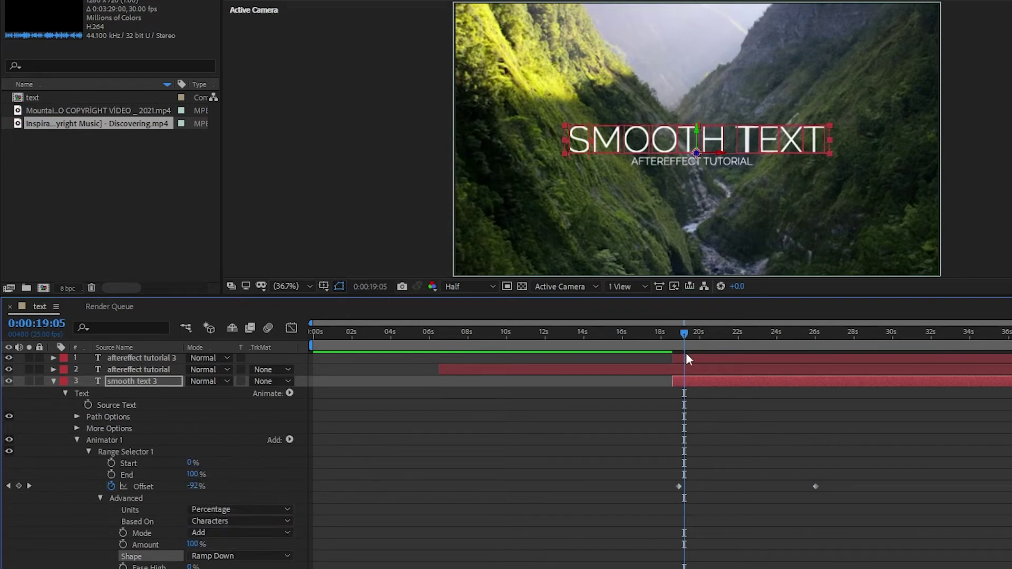
{"action": "left_click_drag", "start_coordinate": [685, 340], "coordinate": [703, 364]}
Select aftereffect tutorial 3's Offset keyframes and set its Range Selector Shape to Ramp Down.
{"action": "left_click", "coordinate": [708, 363]}
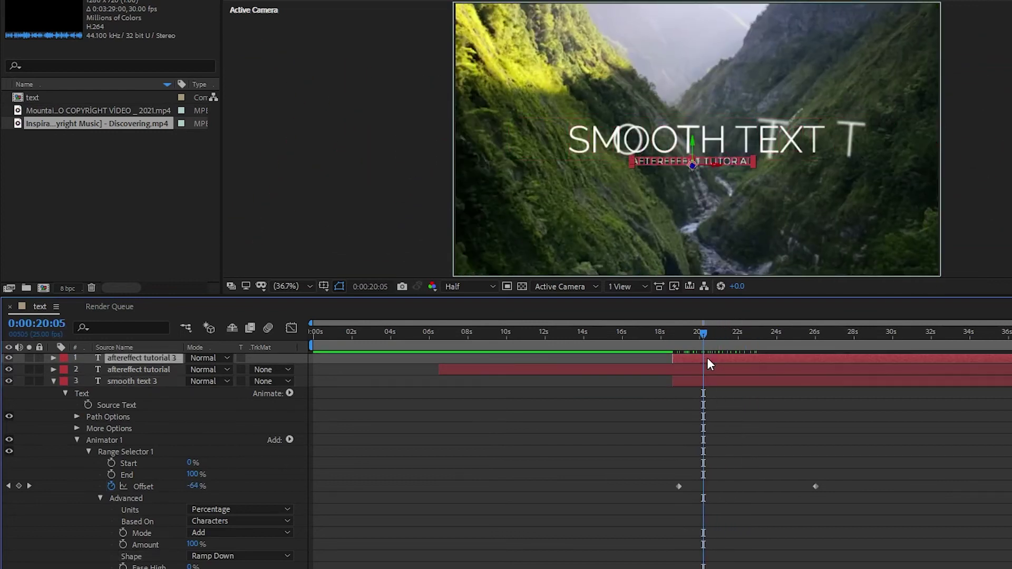
{"action": "left_click", "coordinate": [53, 358]}
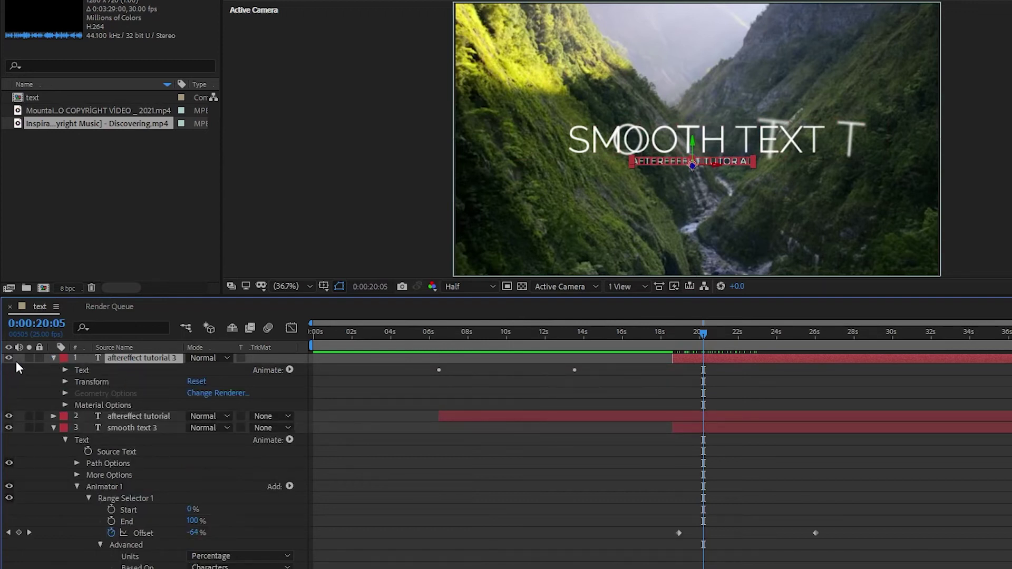
{"action": "left_click", "coordinate": [65, 370]}
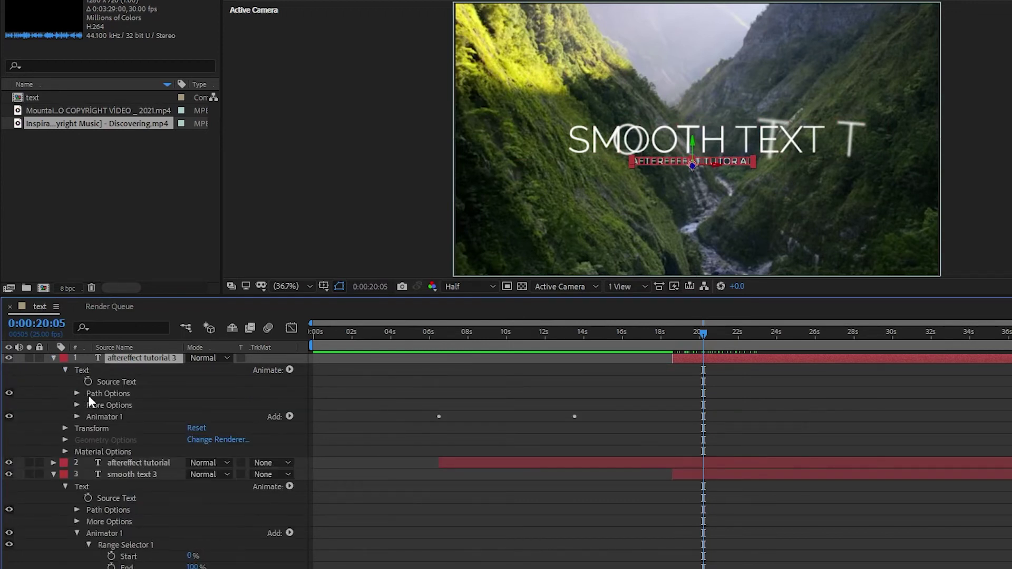
{"action": "left_click", "coordinate": [77, 417]}
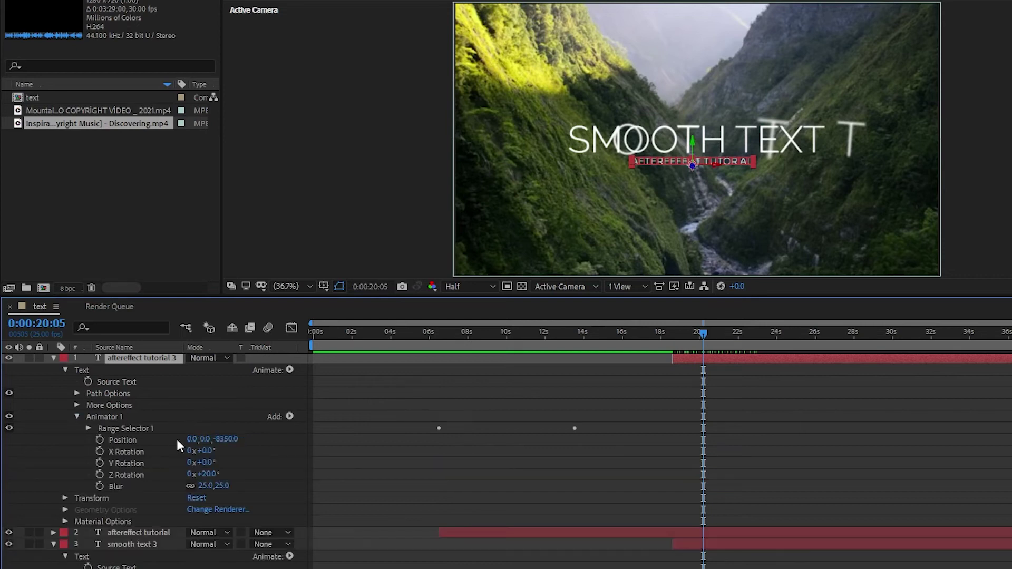
{"action": "left_click", "coordinate": [88, 429]}
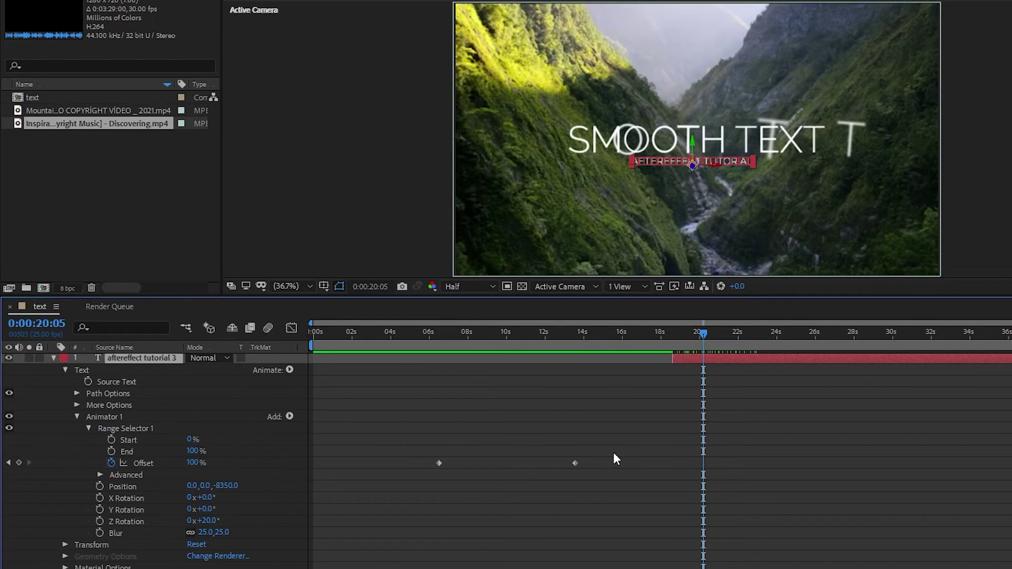
{"action": "left_click_drag", "start_coordinate": [622, 453], "coordinate": [681, 463]}
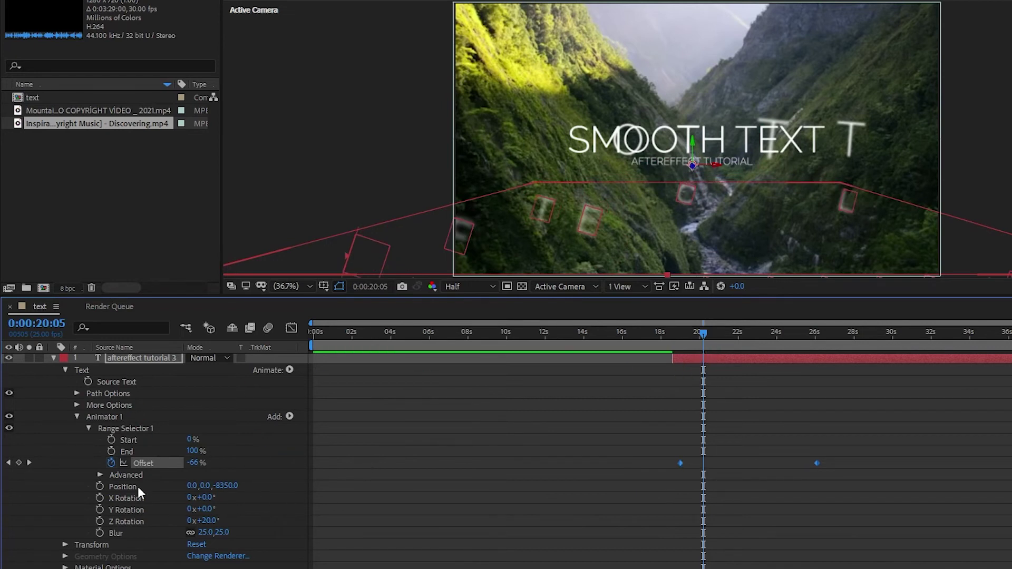
{"action": "left_click", "coordinate": [100, 476]}
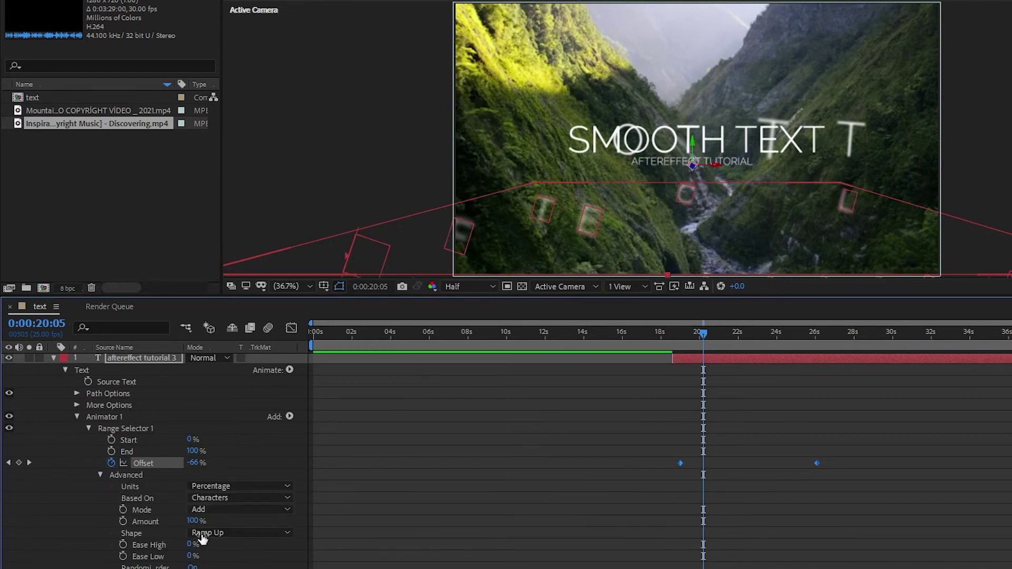
{"action": "left_click", "coordinate": [238, 534]}
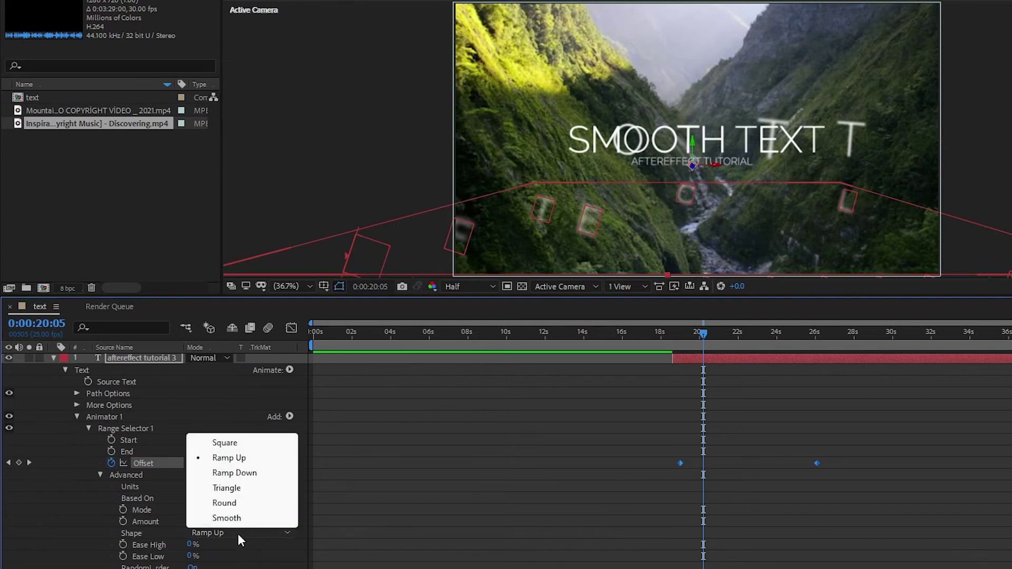
{"action": "left_click", "coordinate": [245, 473]}
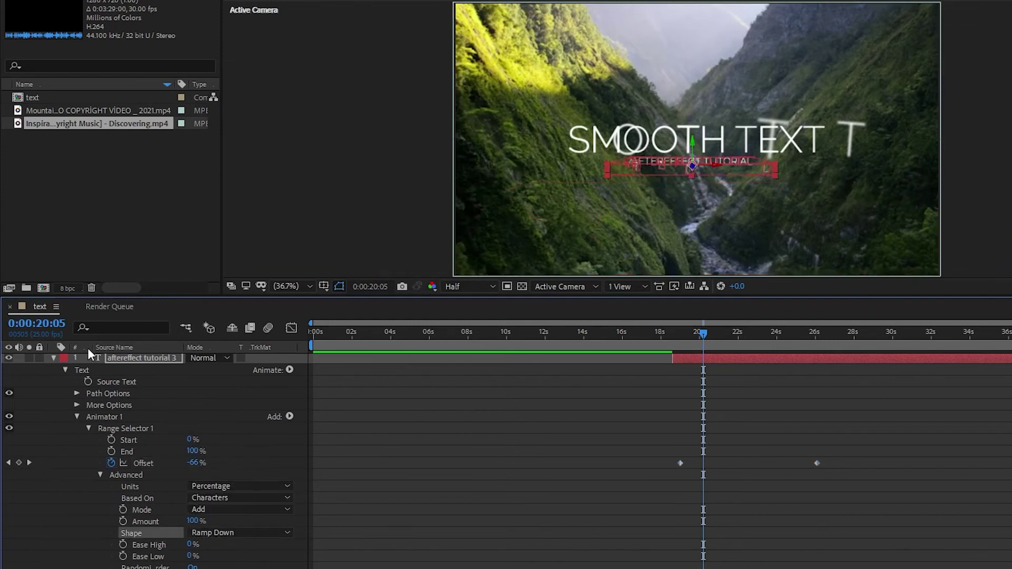
{"action": "left_click", "coordinate": [53, 357]}
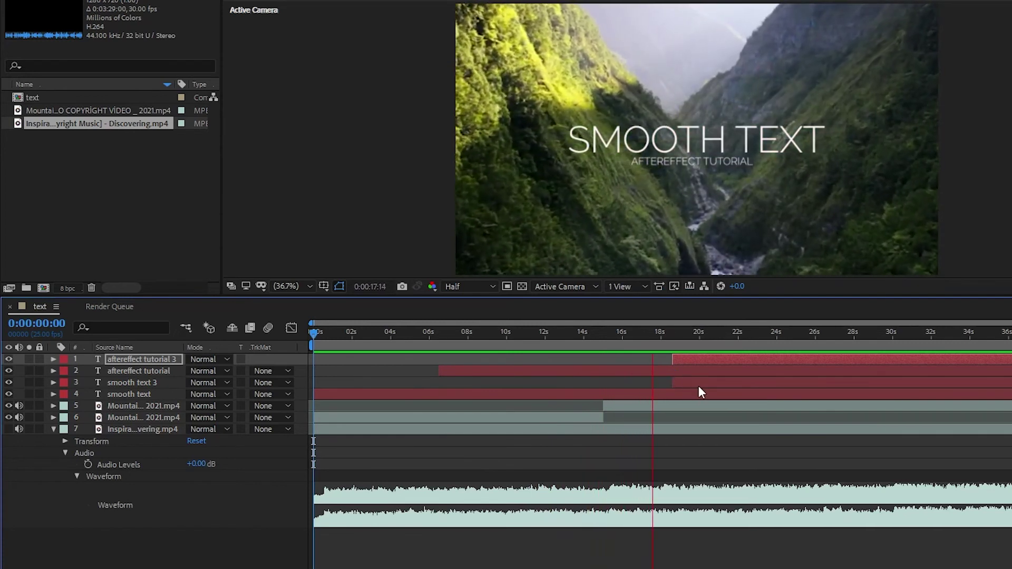
{"action": "left_click", "coordinate": [700, 387]}
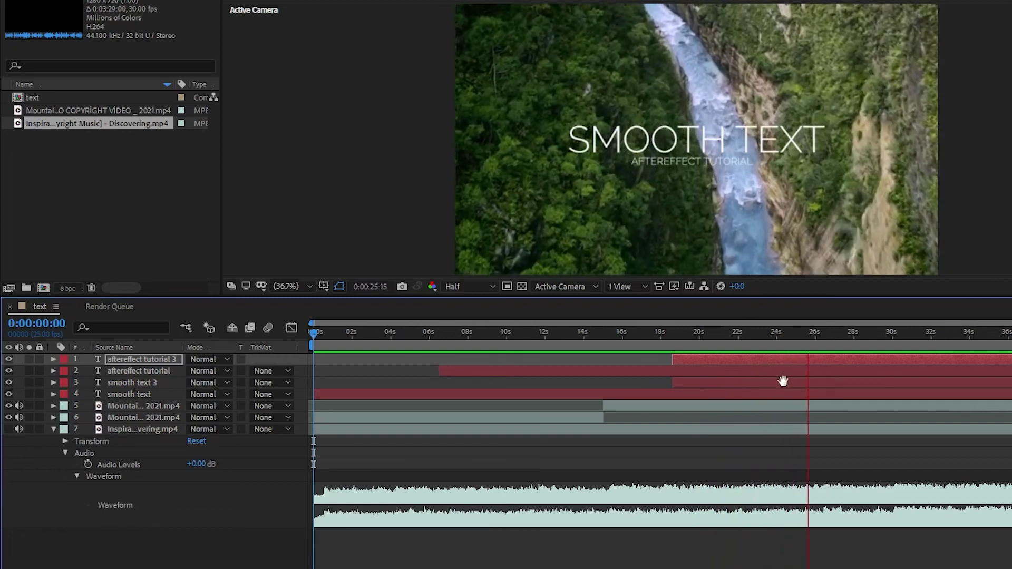
{"action": "key", "text": "space"}
{"action": "left_click_drag", "start_coordinate": [808, 333], "coordinate": [676, 345]}
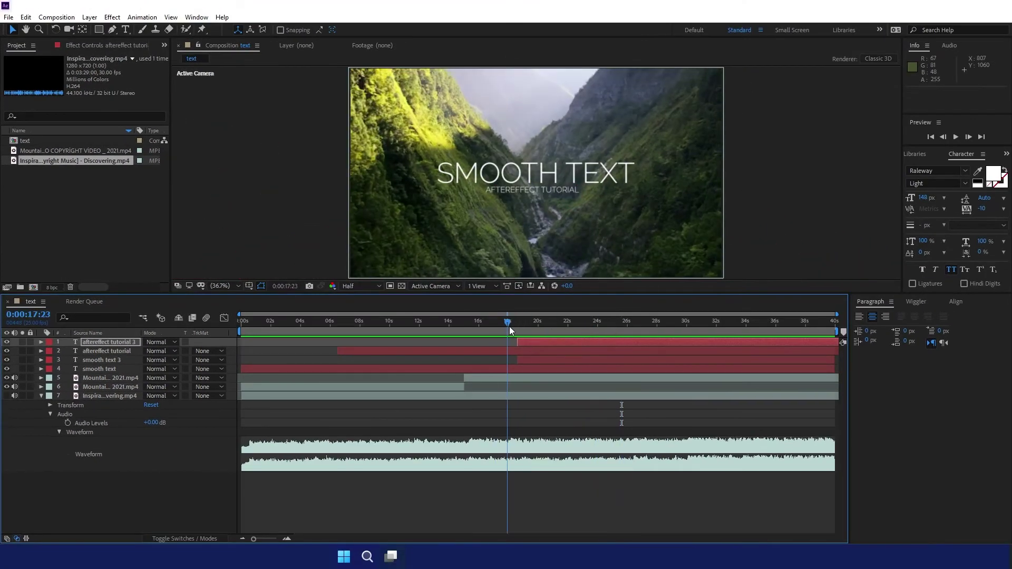
{"action": "left_click_drag", "start_coordinate": [521, 332], "coordinate": [520, 337]}
Split the subtitle and title layers at the current time and delete the split-off pieces.
{"action": "left_click", "coordinate": [535, 353]}
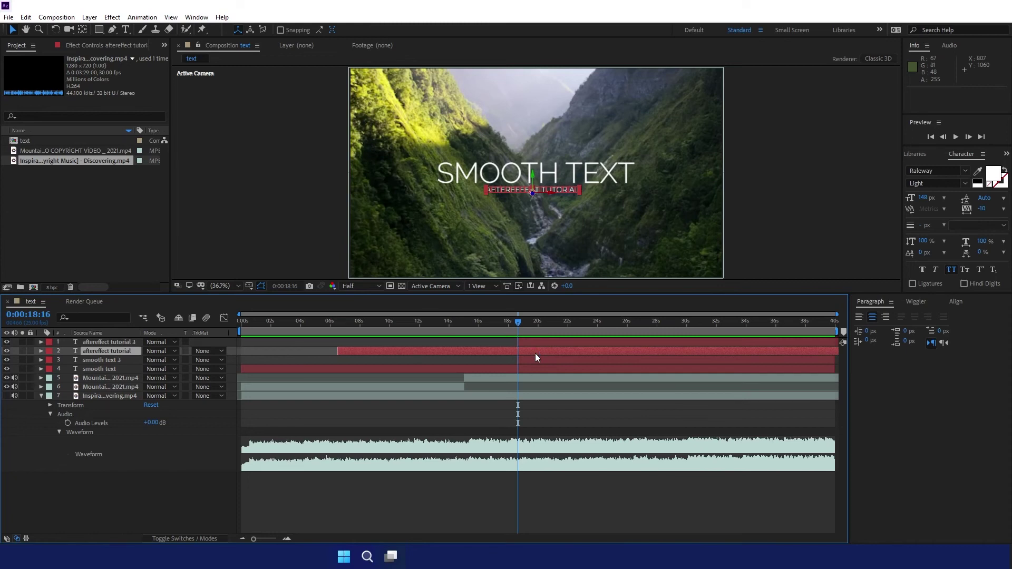
{"action": "key", "text": "ctrl+shift+d"}
{"action": "key", "text": "Delete"}
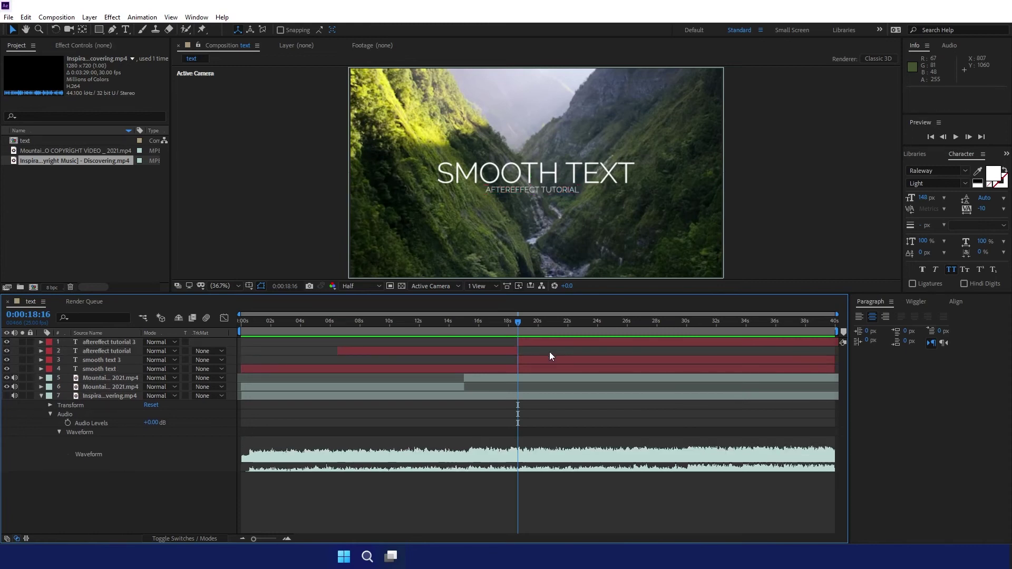
{"action": "left_click", "coordinate": [528, 369]}
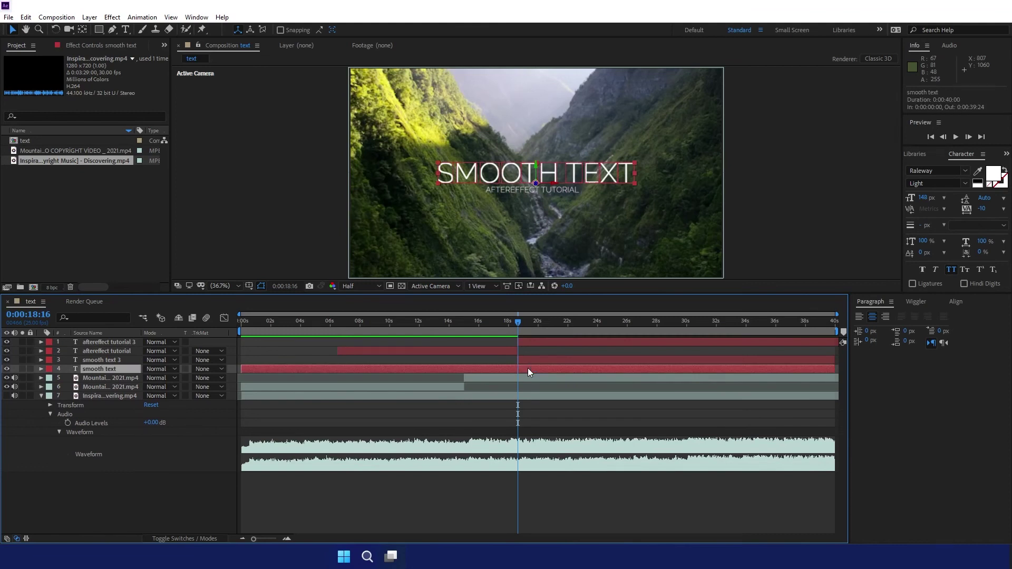
{"action": "key", "text": "ctrl+shift+d"}
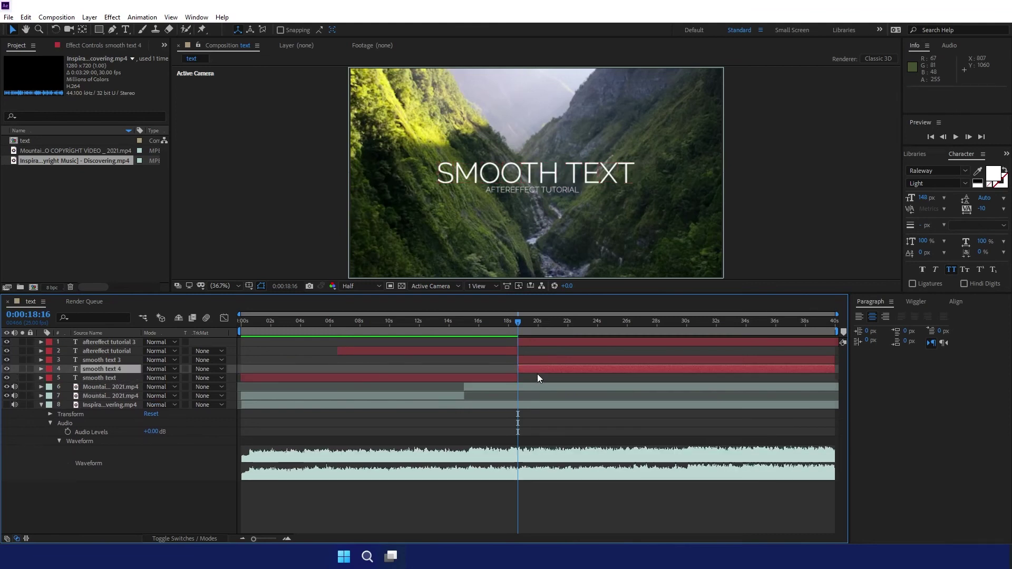
{"action": "left_click", "coordinate": [539, 368]}
{"action": "key", "text": "Delete"}
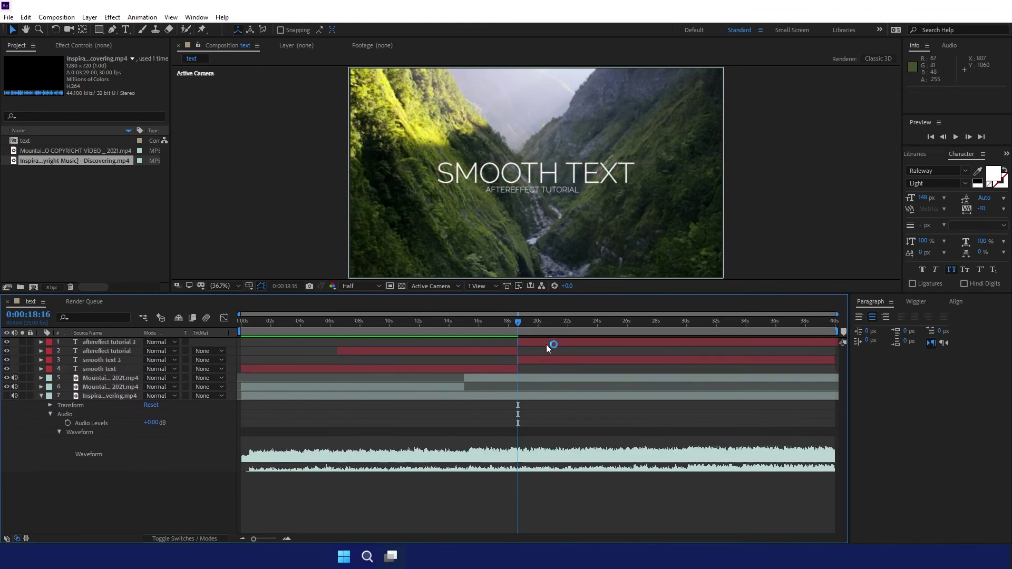
Trim the subtitle's out-point to 0:00:18:14 and preview from about 12 s.
{"action": "left_click_drag", "start_coordinate": [532, 331], "coordinate": [515, 343]}
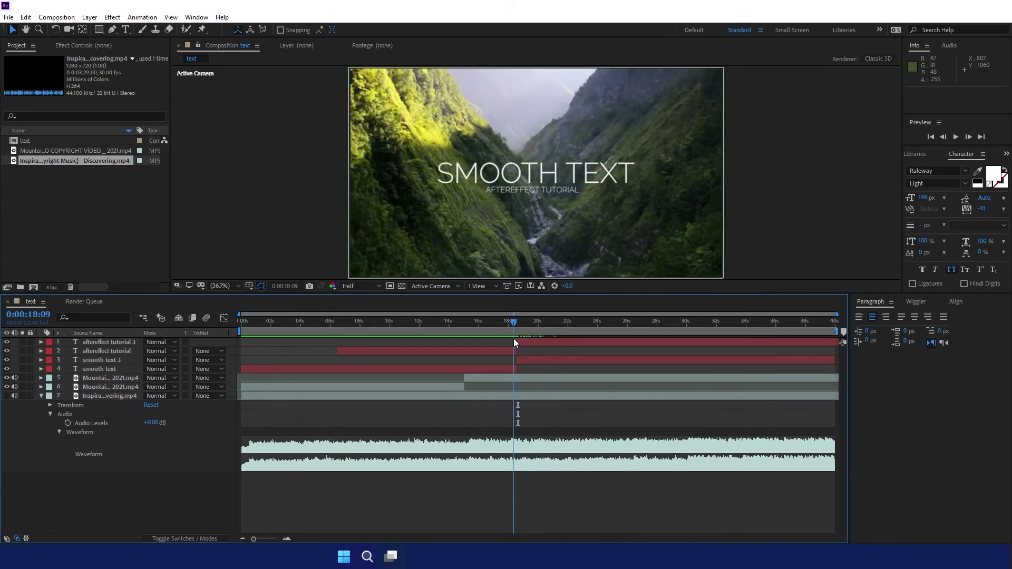
{"action": "key", "text": "semicolon"}
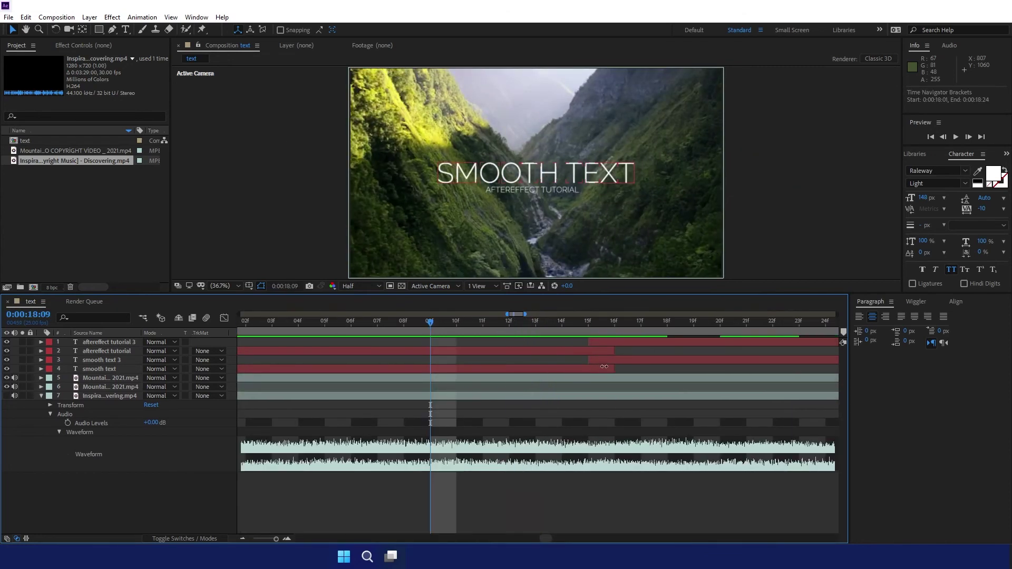
{"action": "mouse_move", "coordinate": [604, 366]}
{"action": "left_mouse_down"}
{"action": "mouse_move", "coordinate": [589, 366]}
{"action": "mouse_move", "coordinate": [596, 350]}
{"action": "left_mouse_up"}
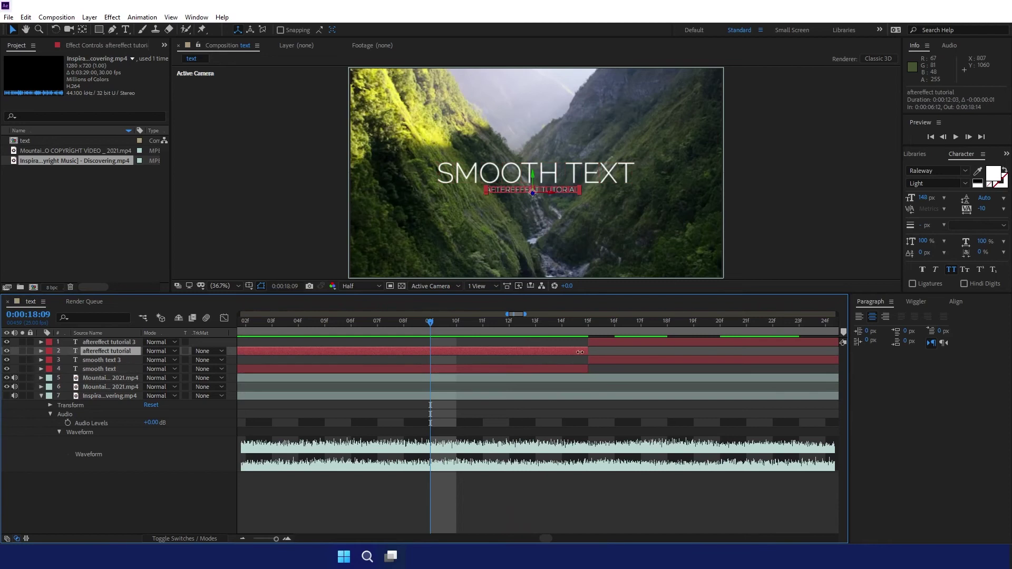
{"action": "key", "text": "semicolon"}
{"action": "left_click_drag", "start_coordinate": [515, 321], "coordinate": [501, 321]}
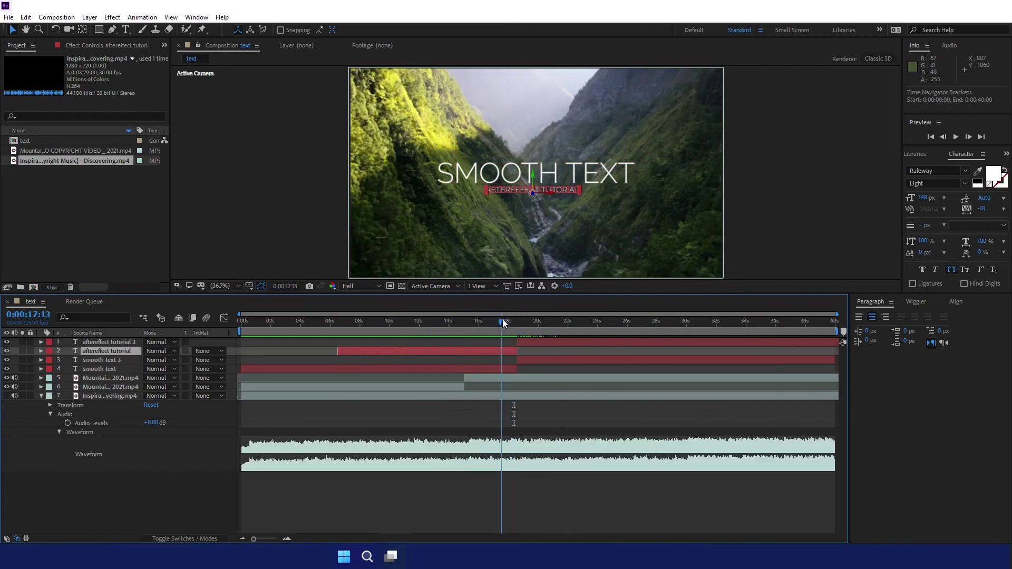
{"action": "left_click", "coordinate": [537, 353]}
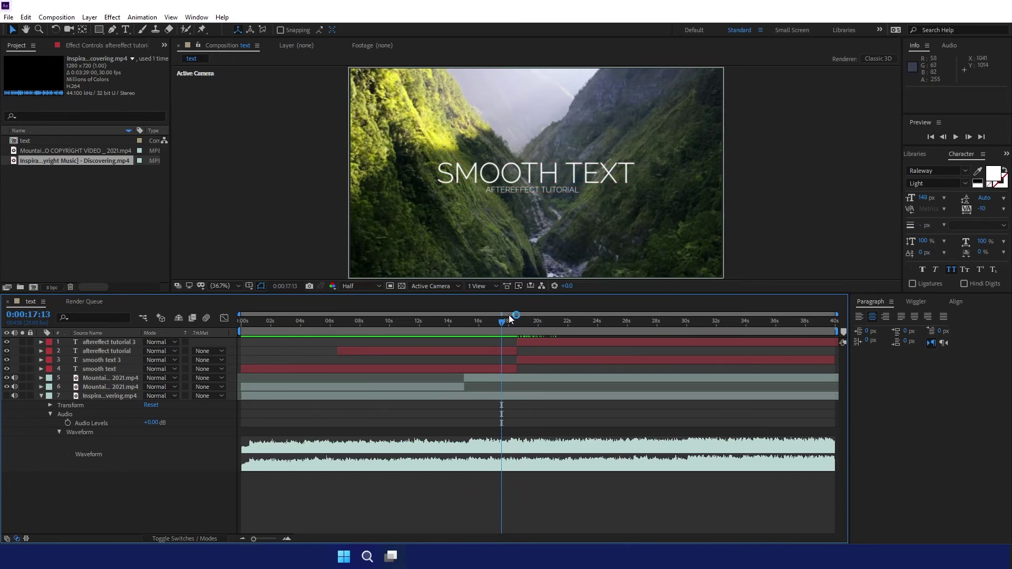
{"action": "left_click_drag", "start_coordinate": [503, 321], "coordinate": [454, 347]}
{"action": "key", "text": "space"}
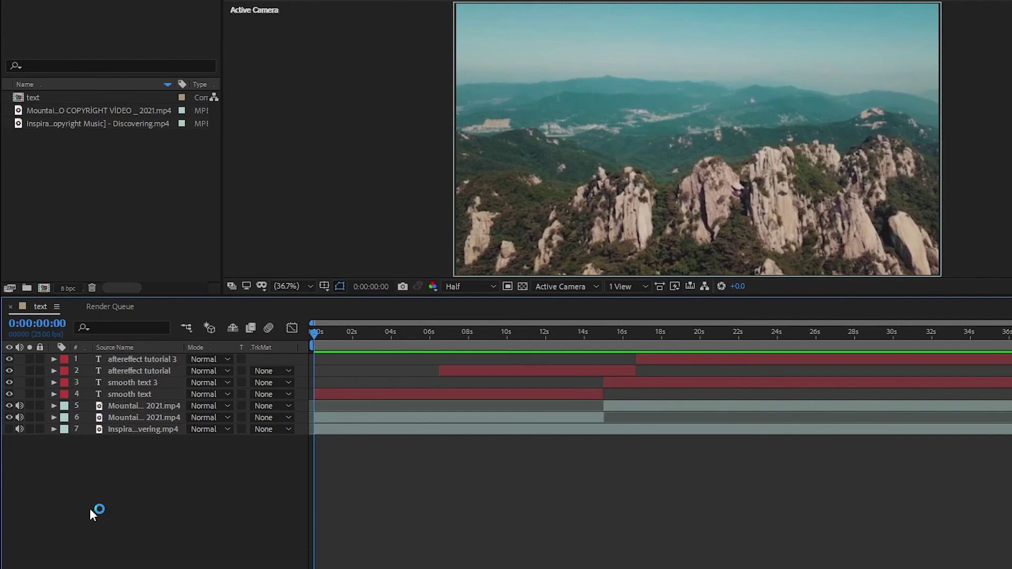
Add a new Adjustment Layer to the composition.
{"action": "right_click", "coordinate": [90, 508]}
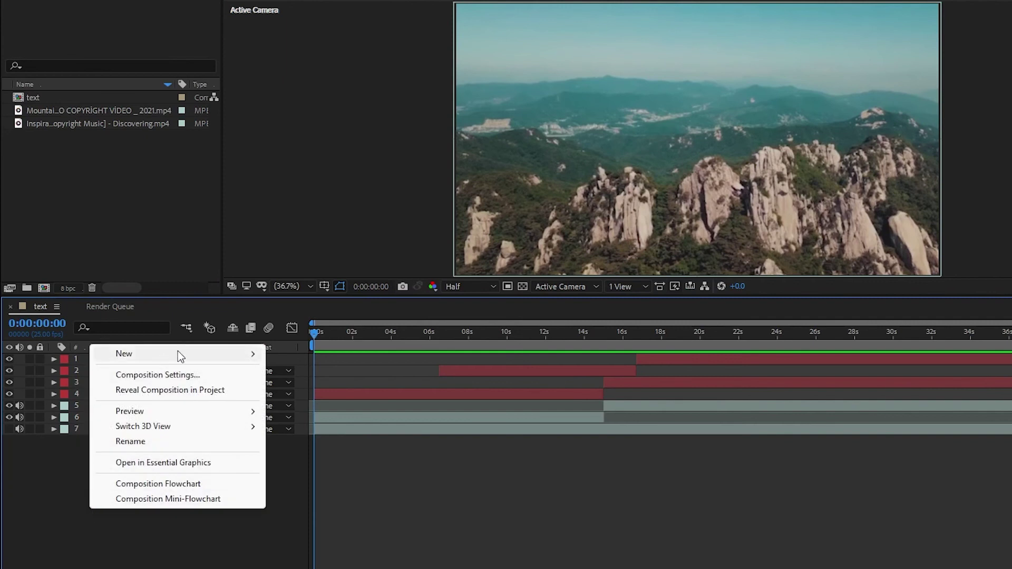
{"action": "mouse_move", "coordinate": [253, 356]}
{"action": "left_click", "coordinate": [327, 466]}
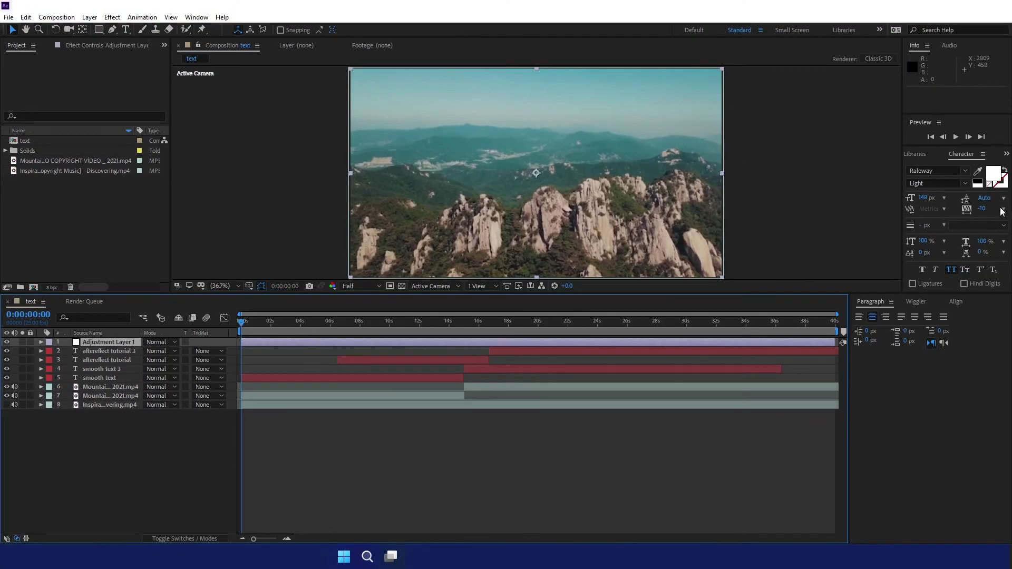
Show the Effects & Presets panel and focus its search field.
{"action": "key", "text": "ctrl+6"}
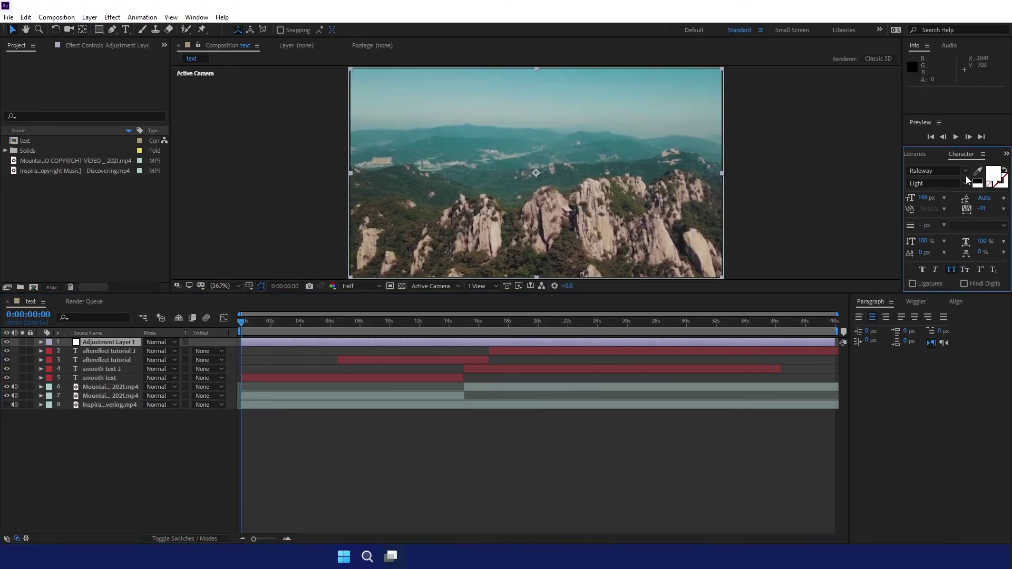
{"action": "left_click", "coordinate": [198, 17]}
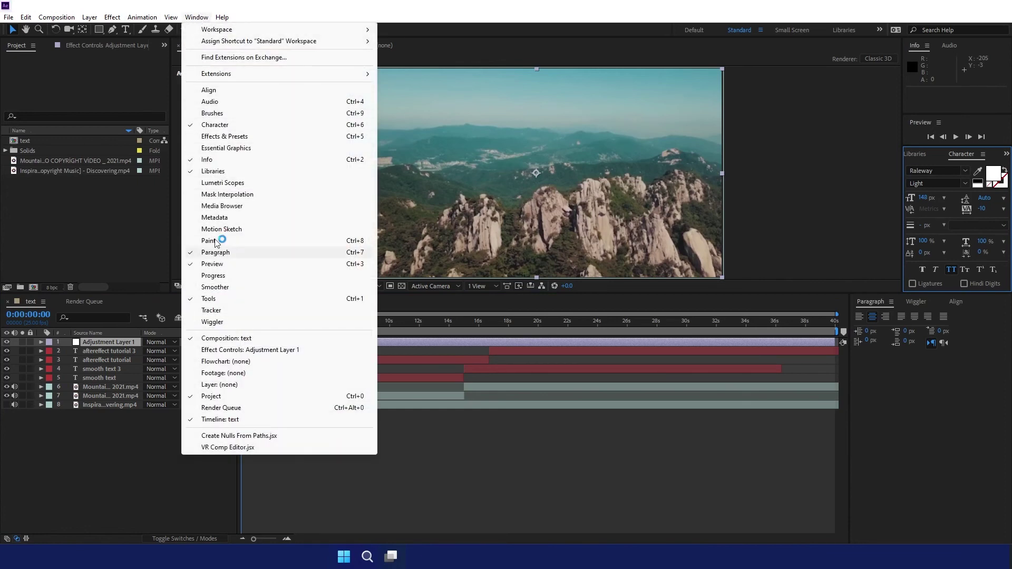
{"action": "left_click", "coordinate": [222, 140]}
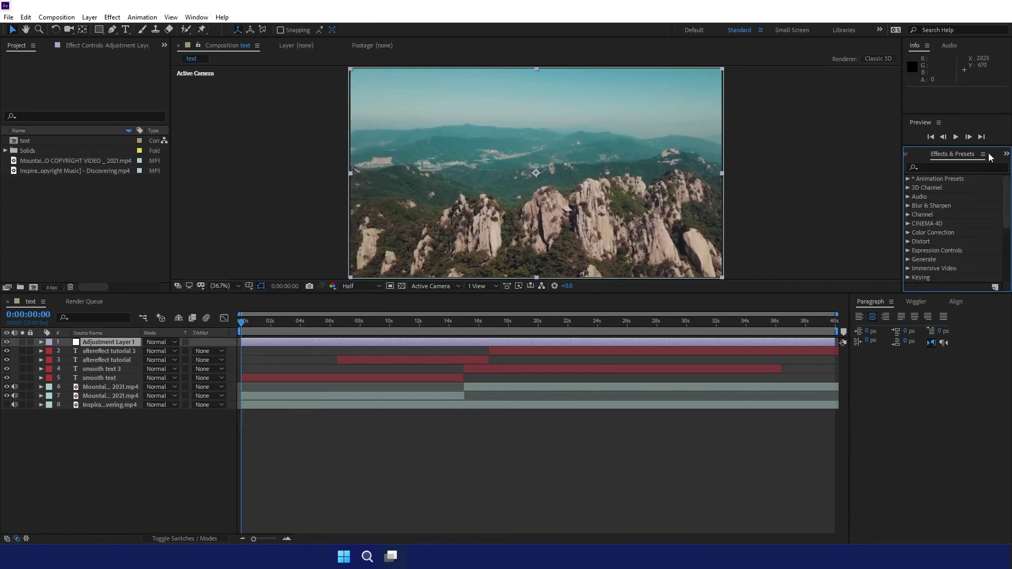
{"action": "left_click", "coordinate": [936, 168]}
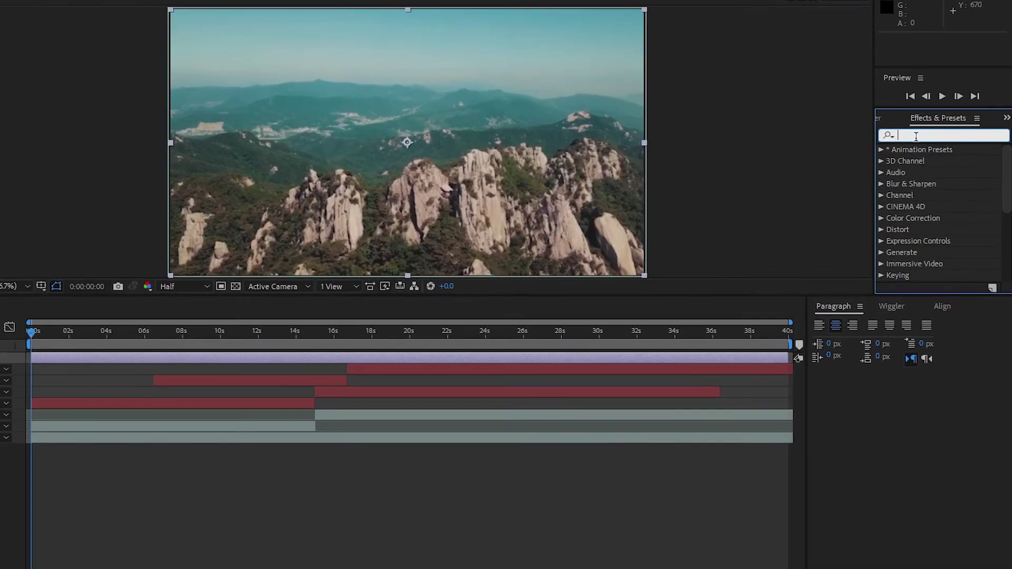
Apply Motion Tile to Adjustment Layer 1 and set its Output Height to 78.
{"action": "type", "text": "motion tile"}
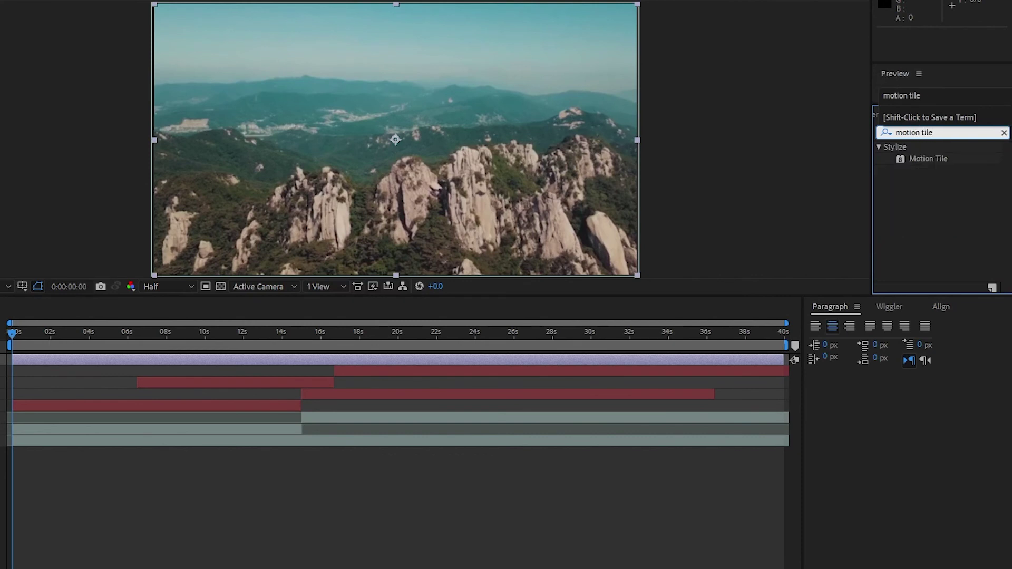
{"action": "left_click_drag", "start_coordinate": [932, 159], "coordinate": [128, 359]}
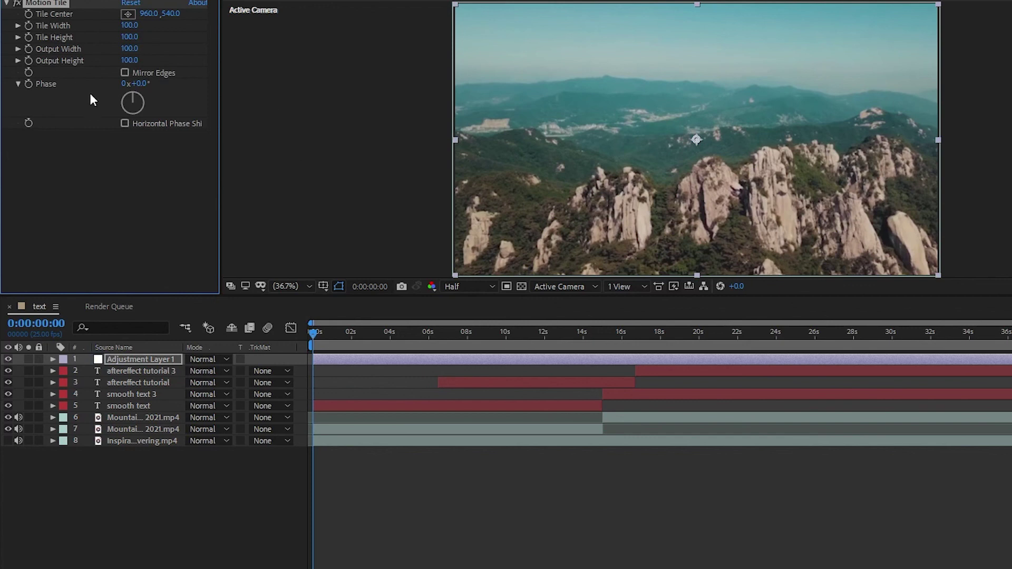
{"action": "left_click", "coordinate": [130, 60]}
{"action": "type", "text": "78"}
{"action": "key", "text": "Return"}
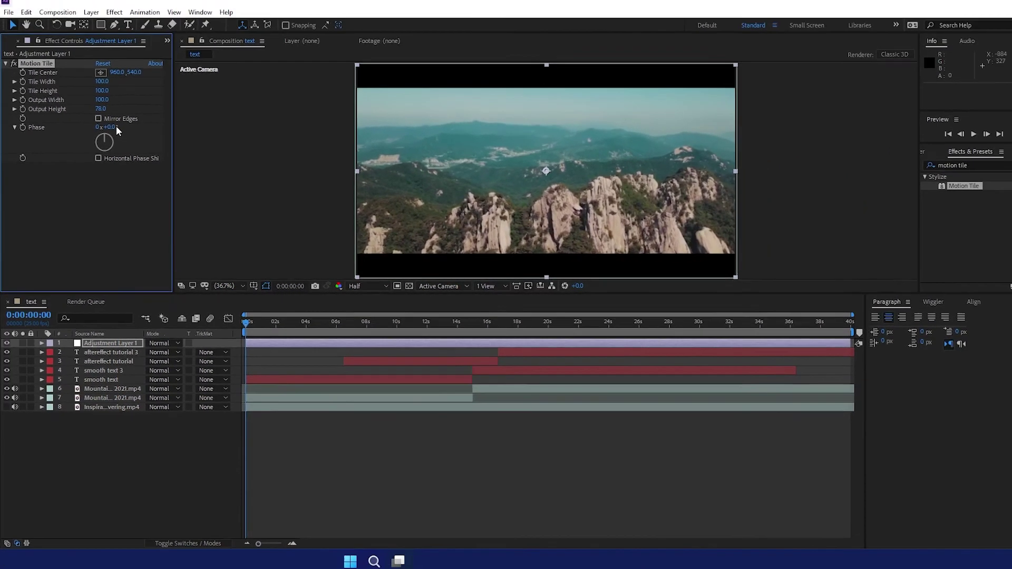